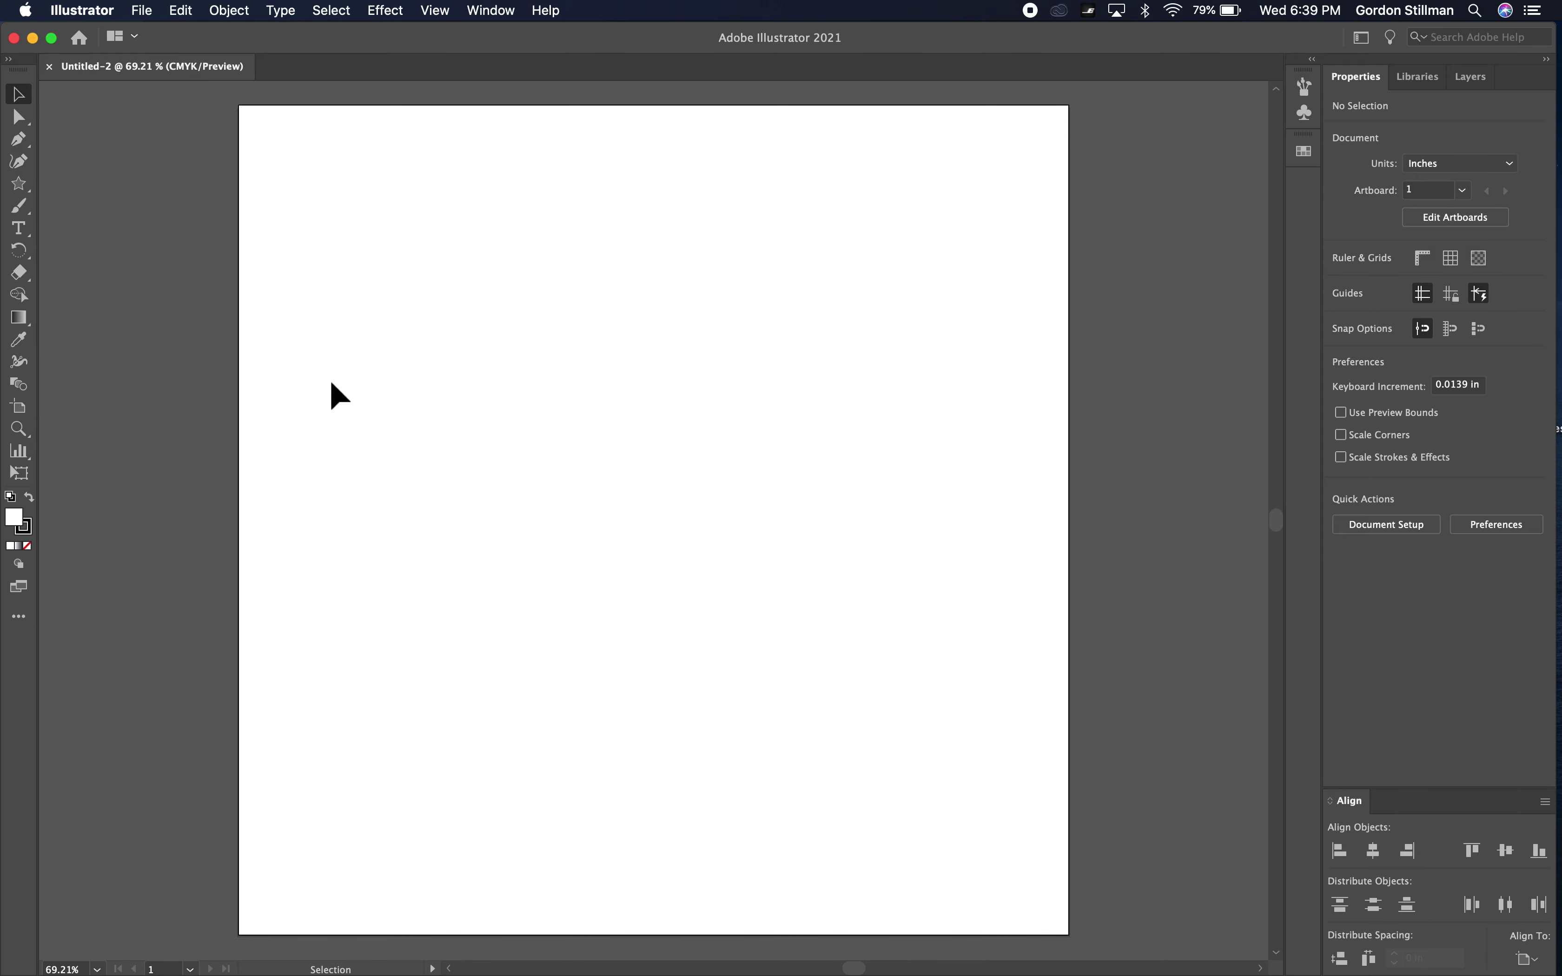
# Switch to Safari to view the MoMA page of Mondrian's Trafalgar Square
pyautogui.press('super+Tab')
pyautogui.press('super+Tab')
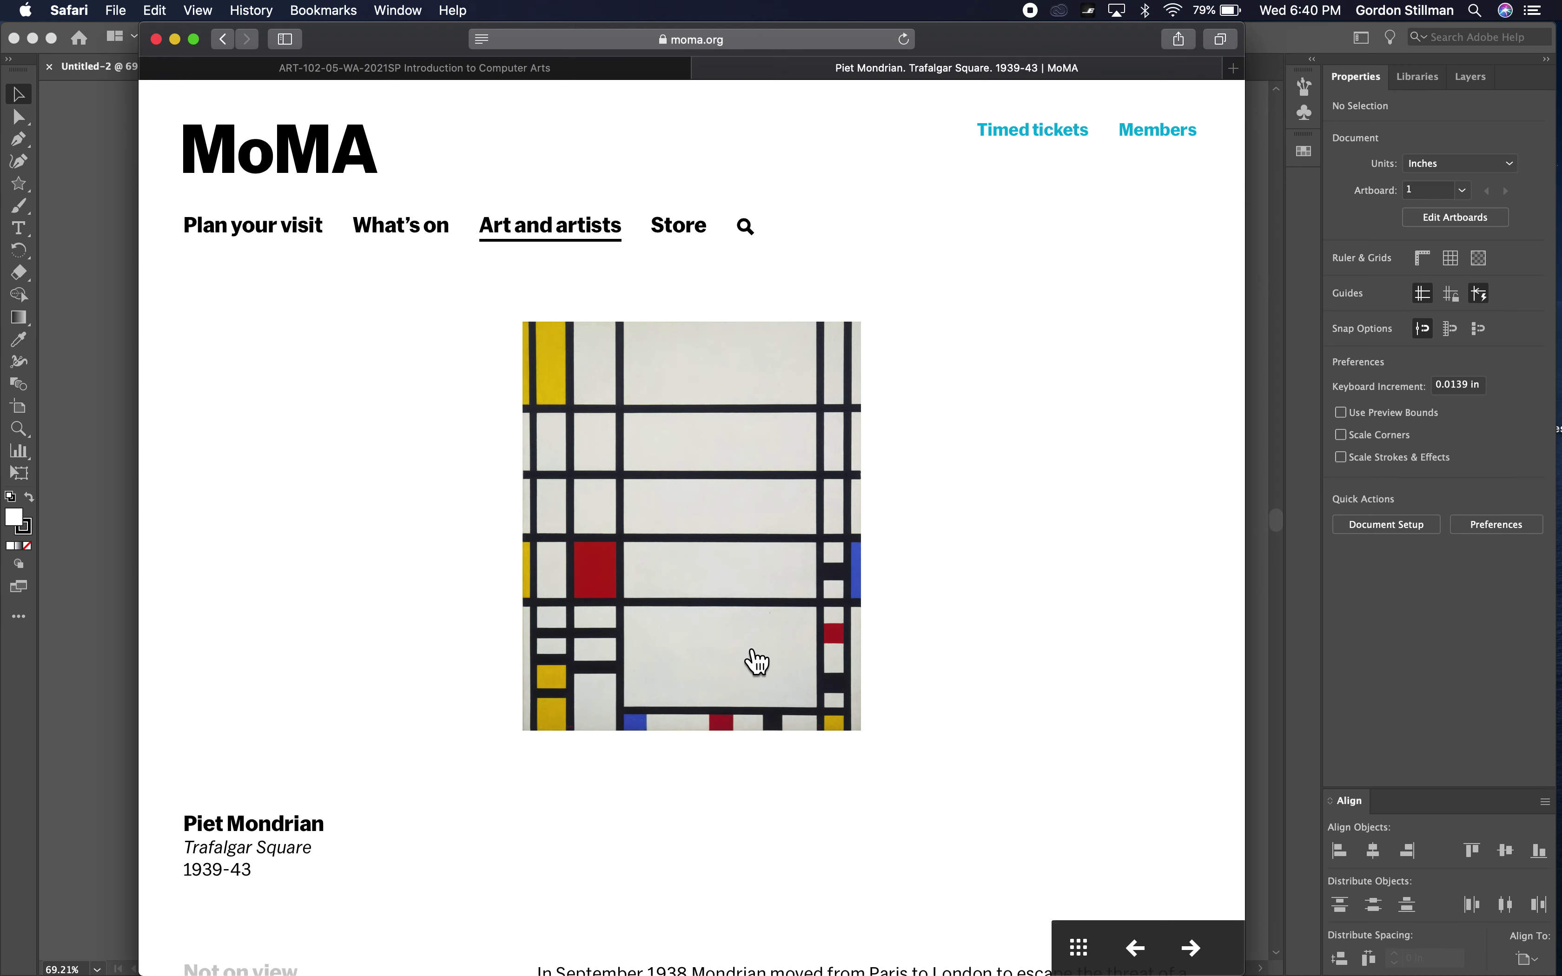
# Switch back to Illustrator's empty Untitled-2 artboard after studying the painting
pyautogui.press('super+Tab')
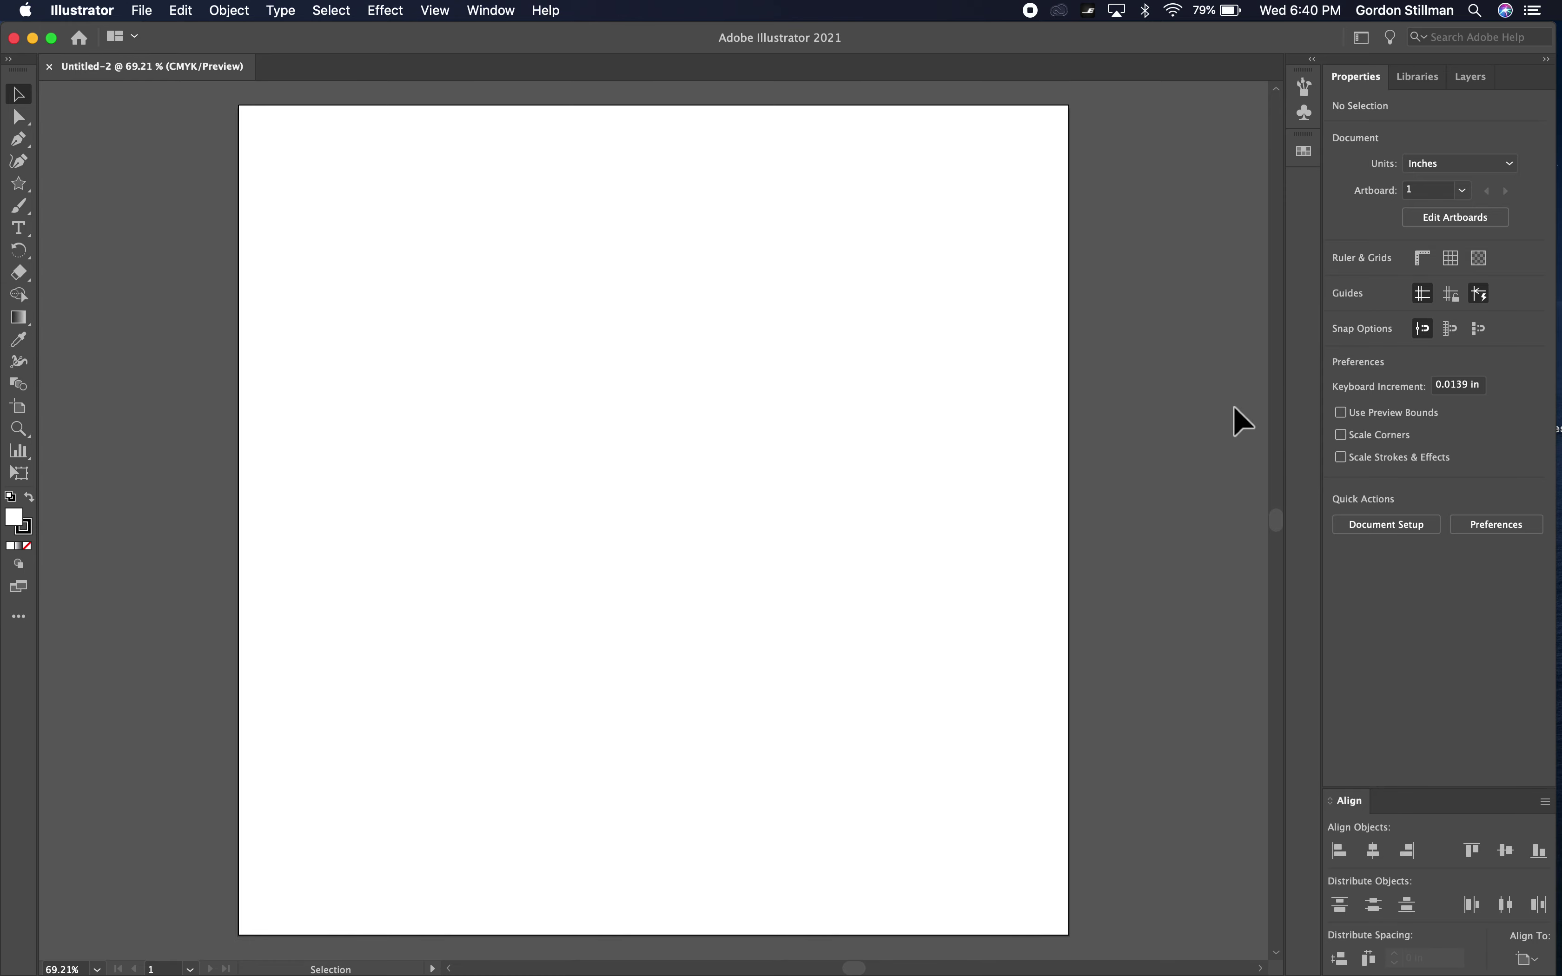
# Glance through the Window menu without choosing, then select the Rectangle Tool
pyautogui.click(504, 10)
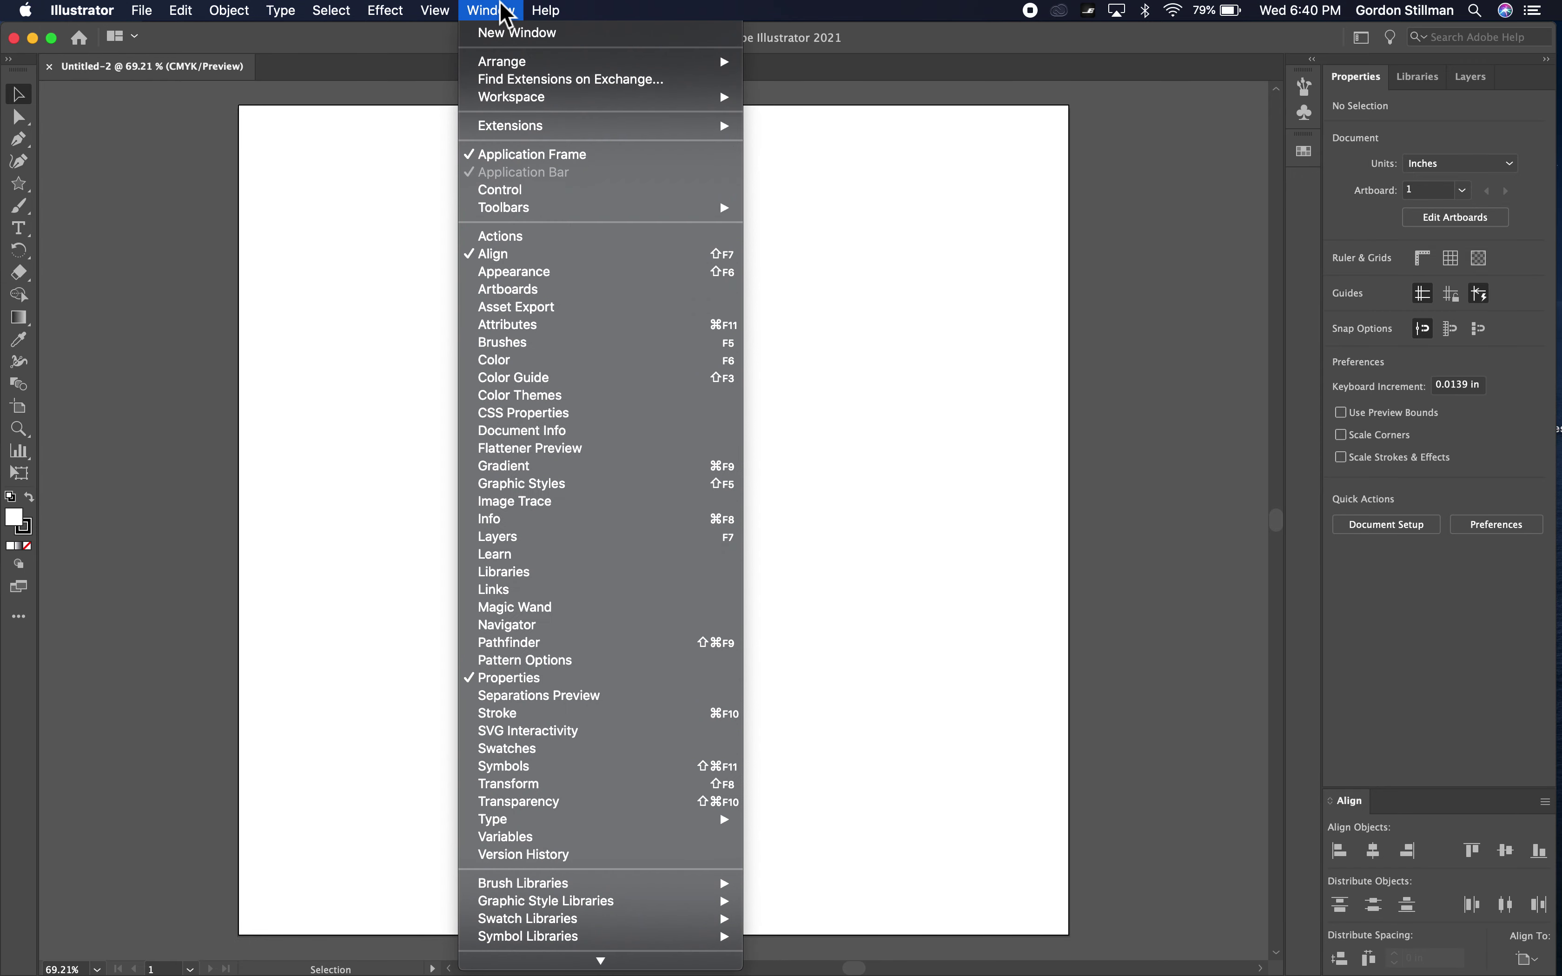
pyautogui.moveTo(539, 98)
pyautogui.click(294, 187)
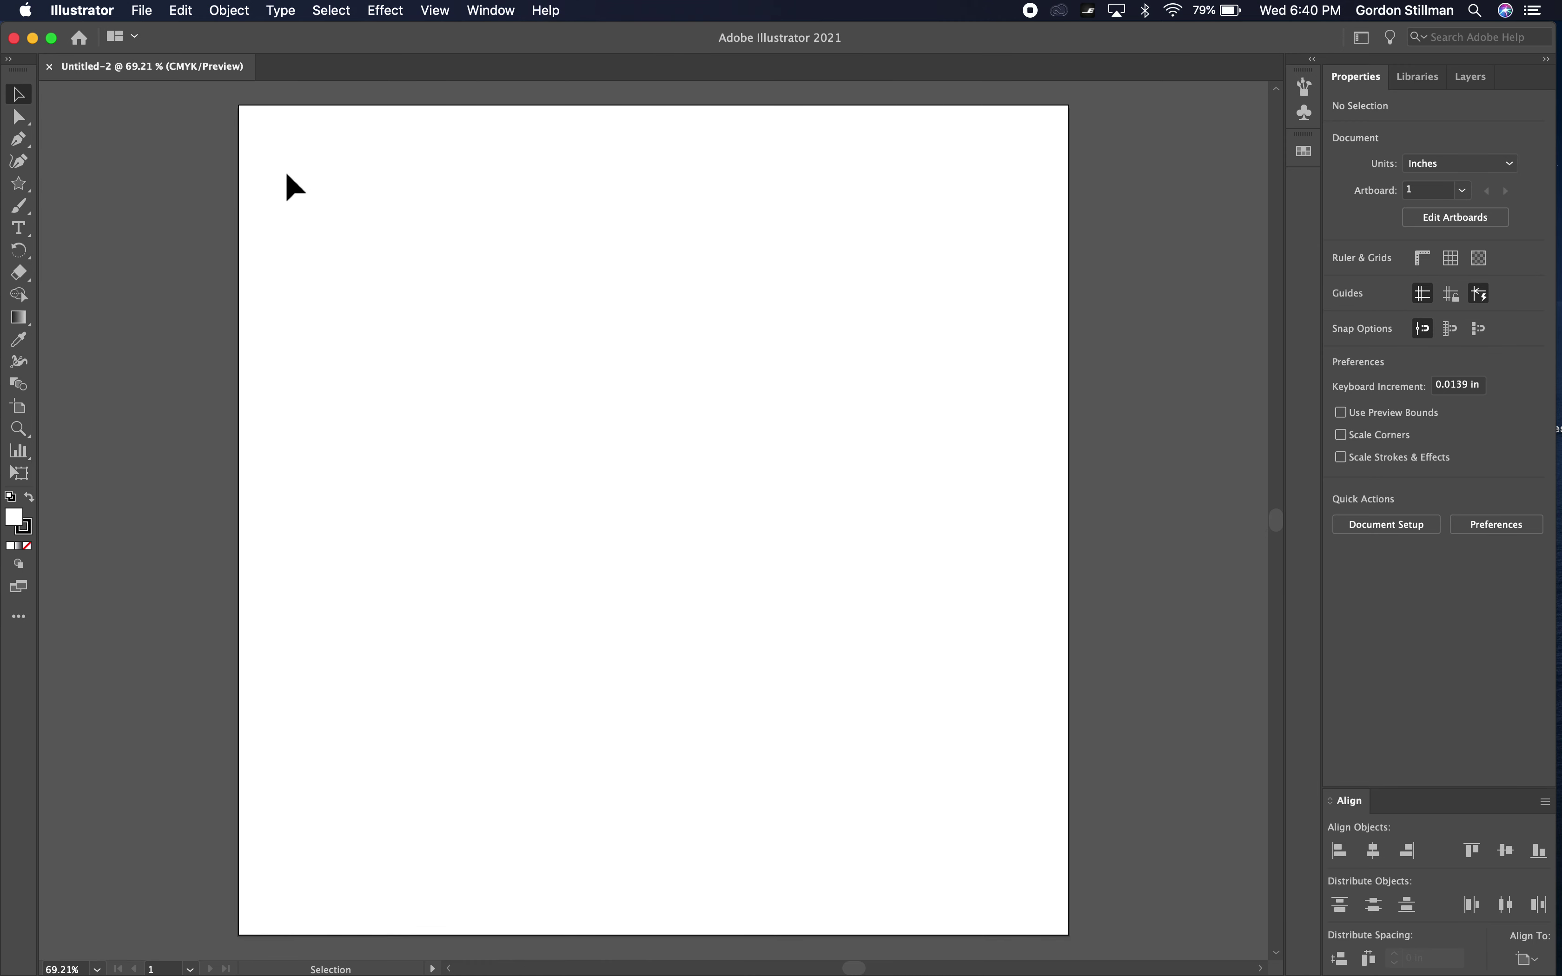
pyautogui.click(26, 187)
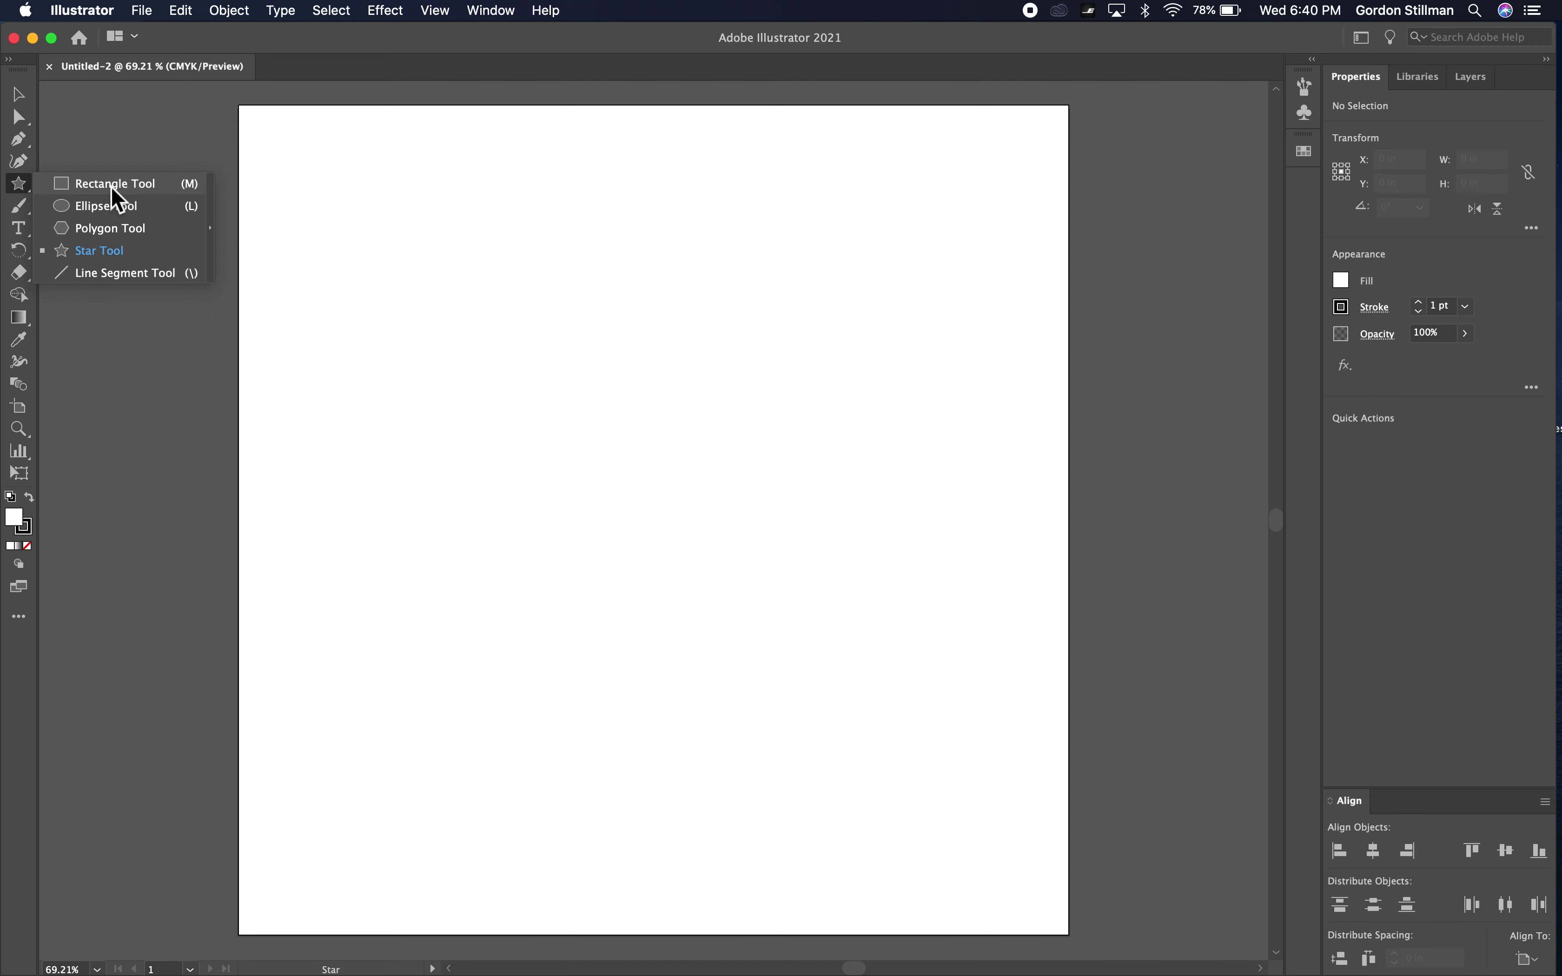
pyautogui.click(112, 186)
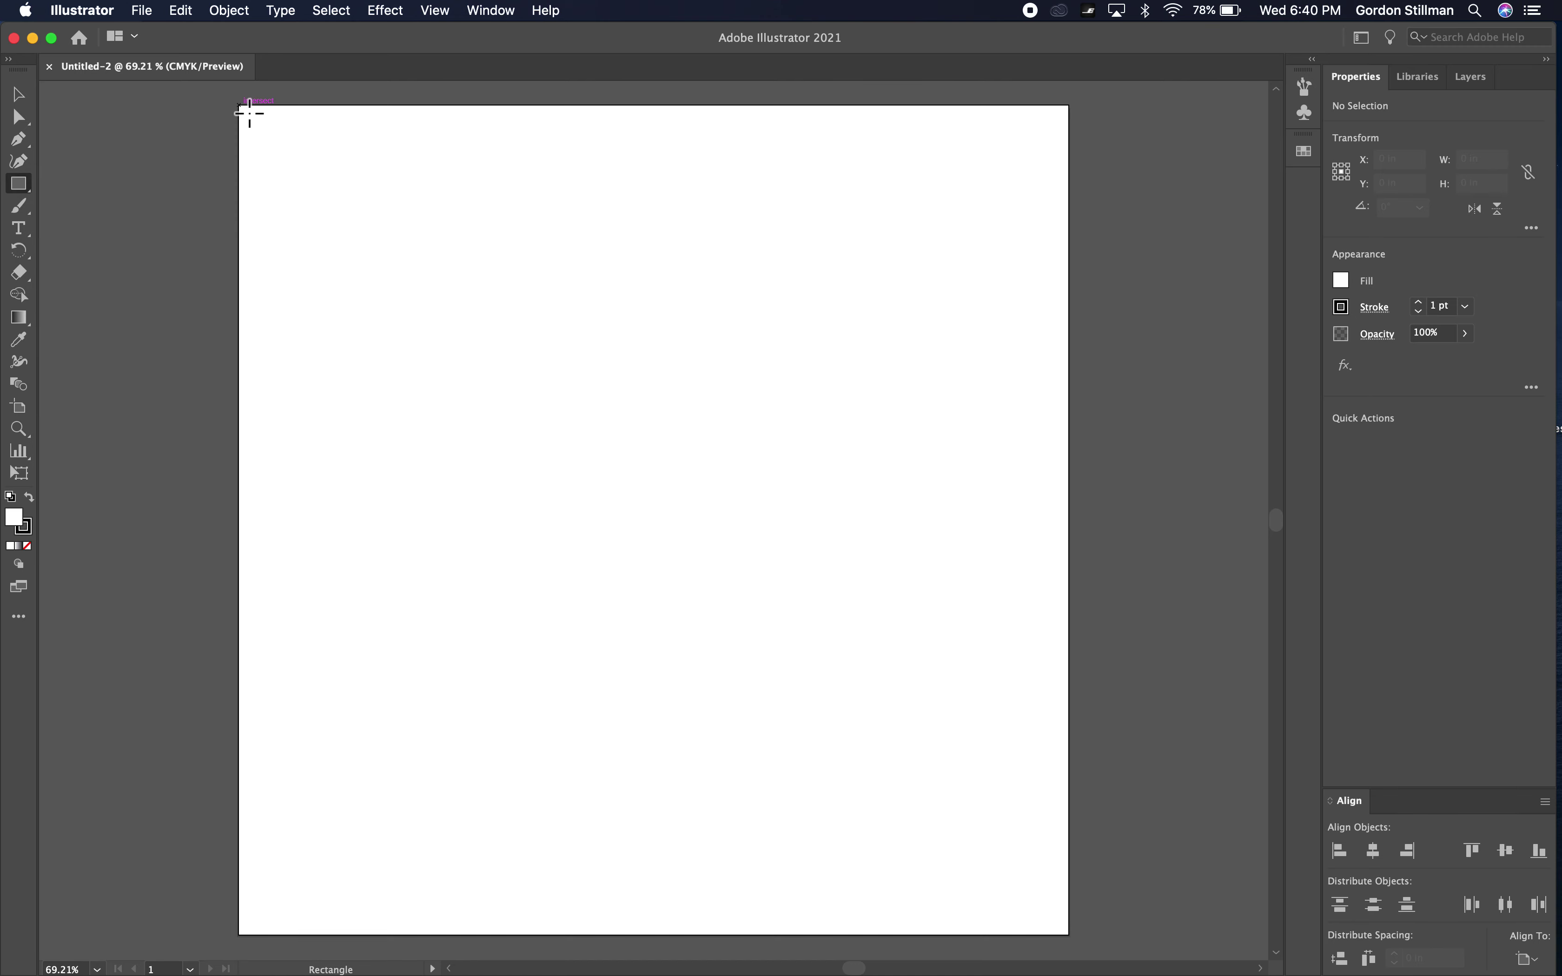
# Draw a top-left rectangle with a 5 pt black stroke and CMYK Yellow fill
pyautogui.moveTo(248, 111); pyautogui.dragTo(459, 349)
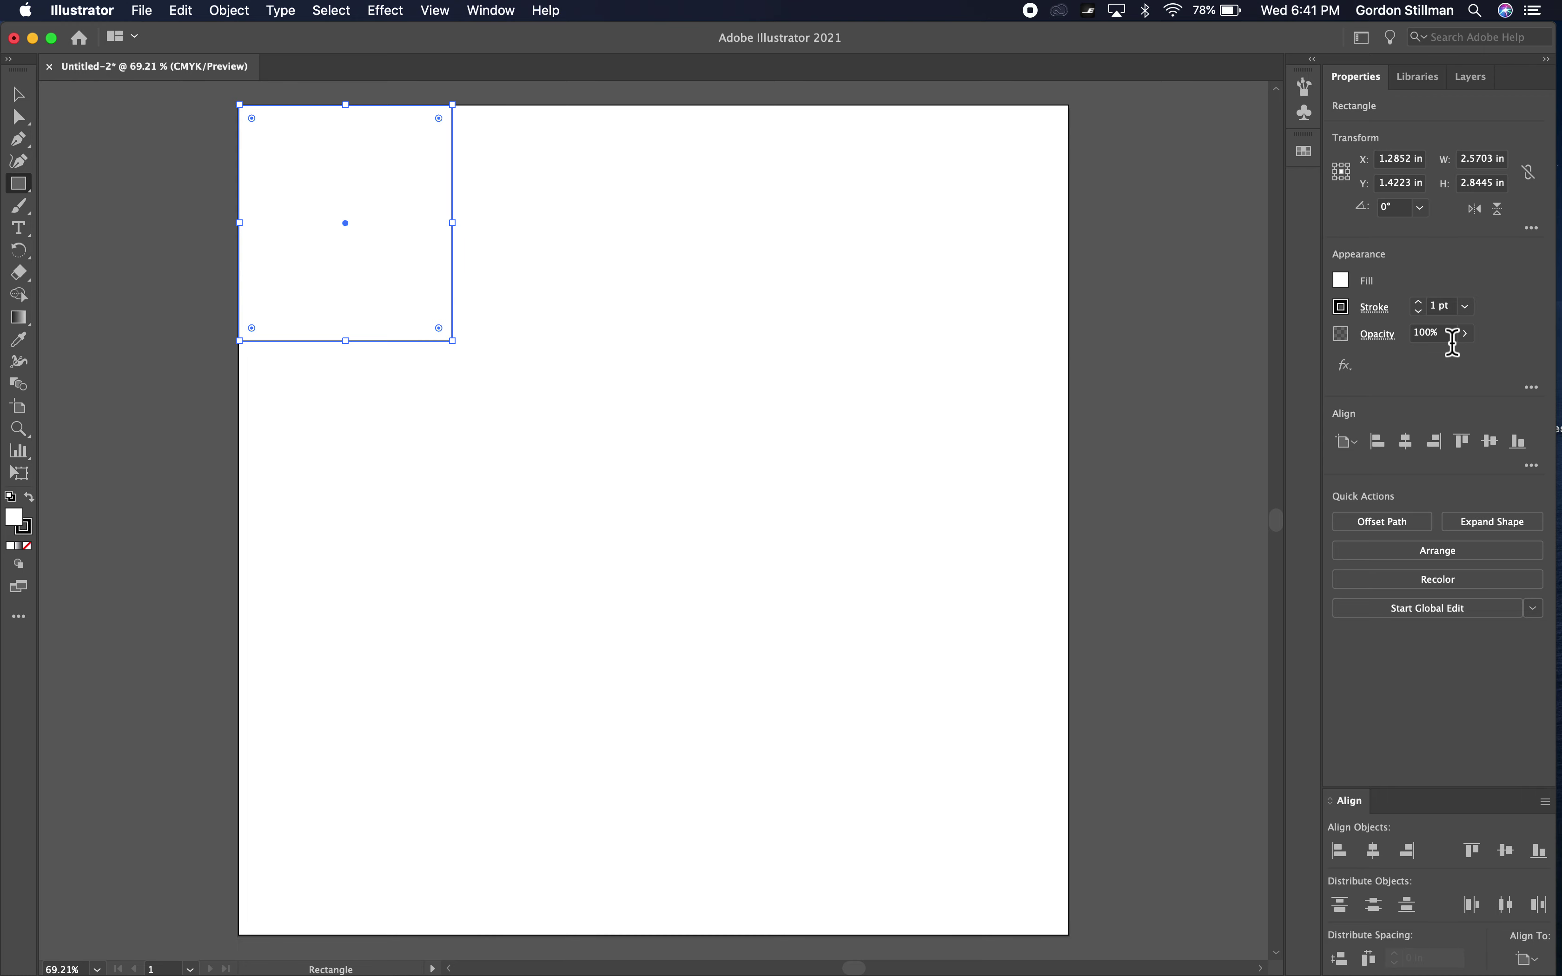
pyautogui.click(1420, 302)
pyautogui.click(1420, 303)
pyautogui.click(1420, 302)
pyautogui.click(1420, 302)
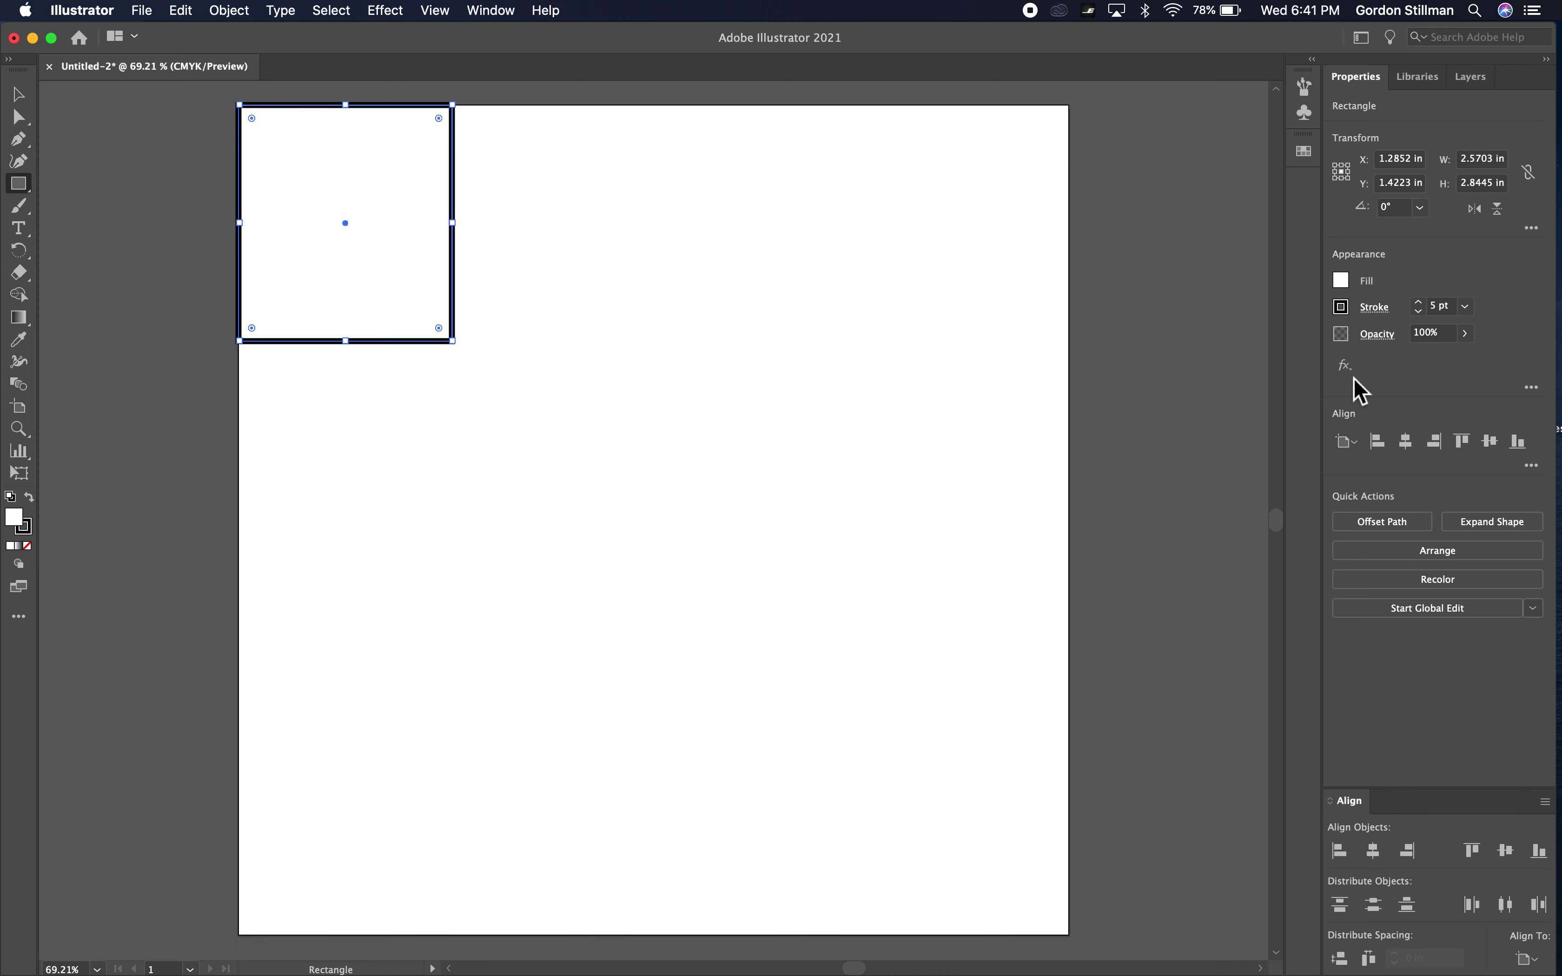
pyautogui.click(1342, 281)
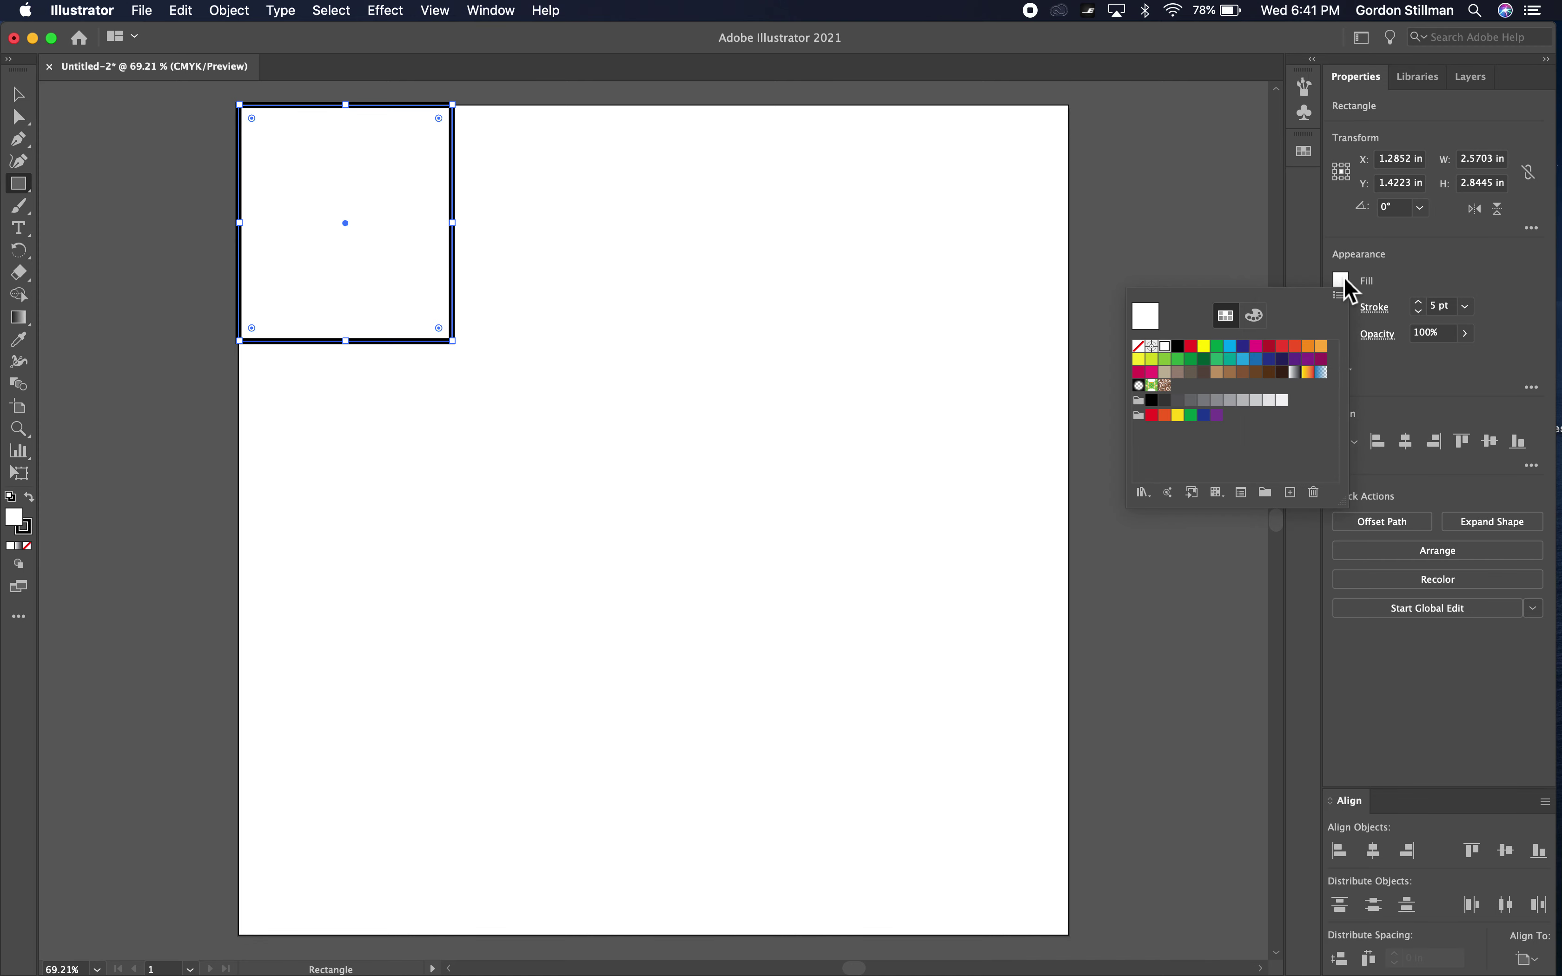
pyautogui.click(1204, 348)
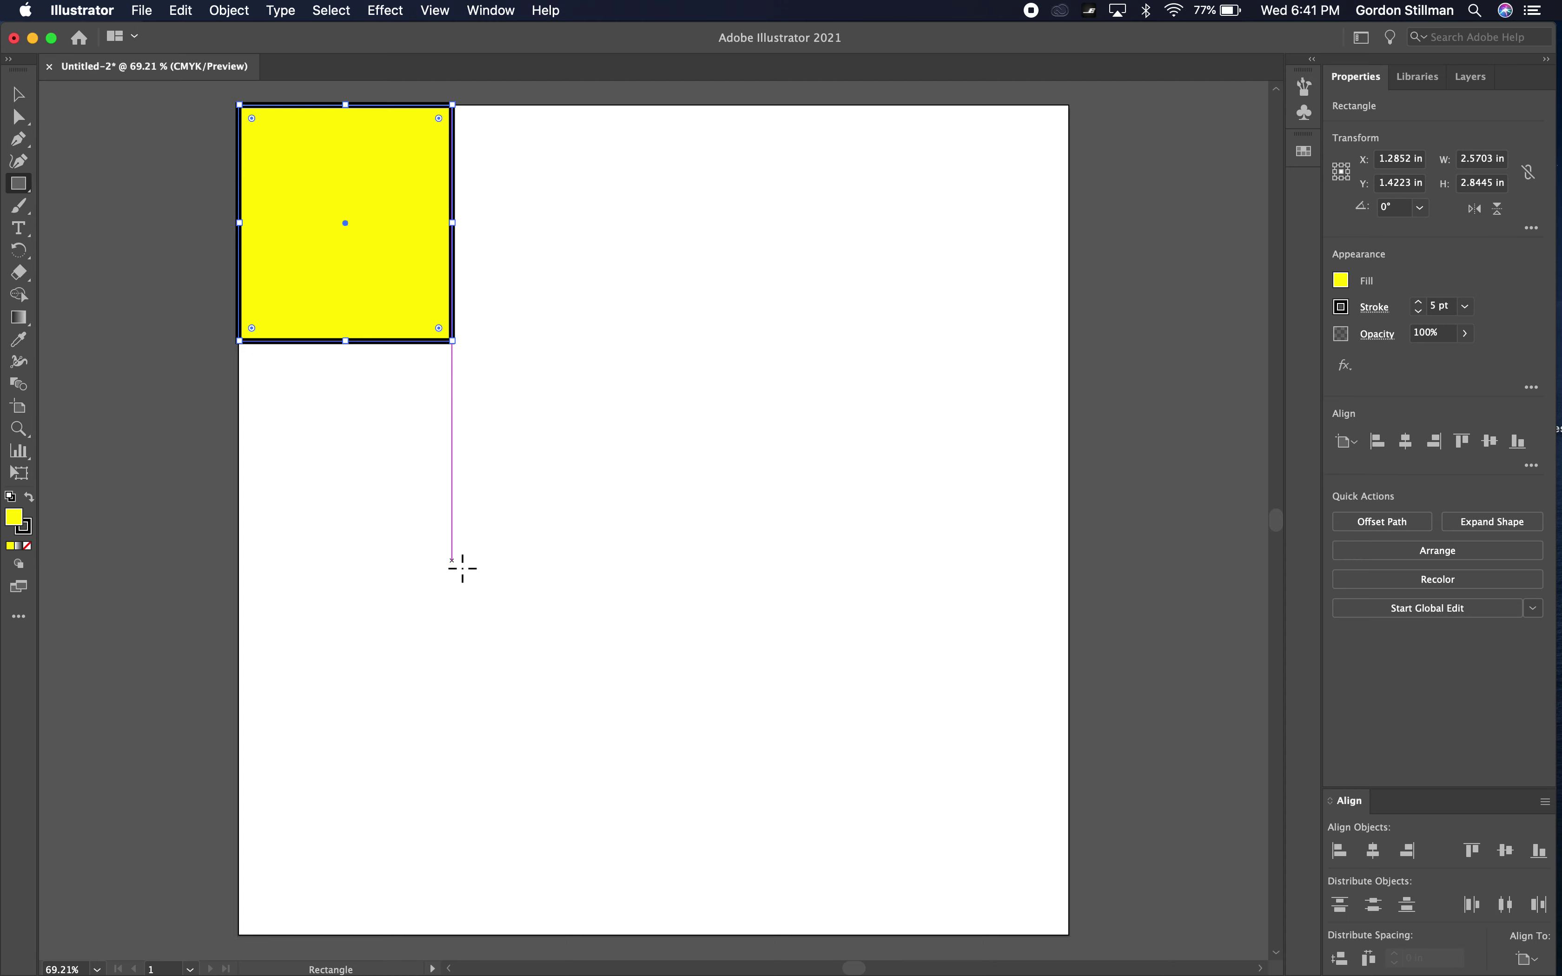
# Draw a red-filled rectangle in the lower middle of the artboard
pyautogui.moveTo(460, 572); pyautogui.dragTo(673, 819)
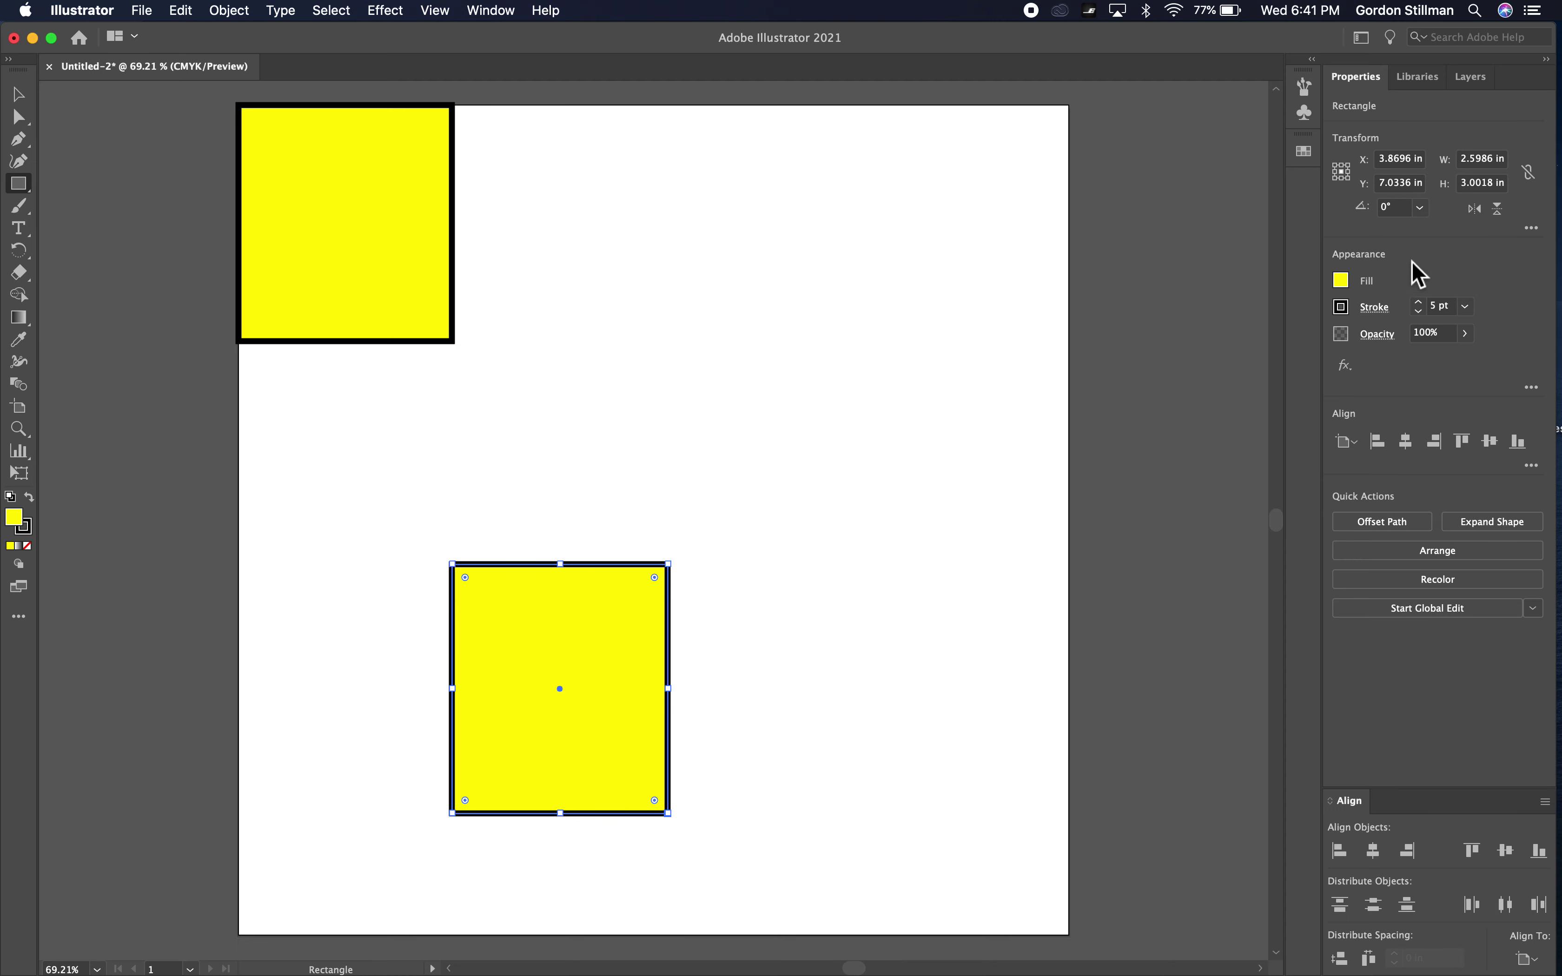
pyautogui.click(1342, 280)
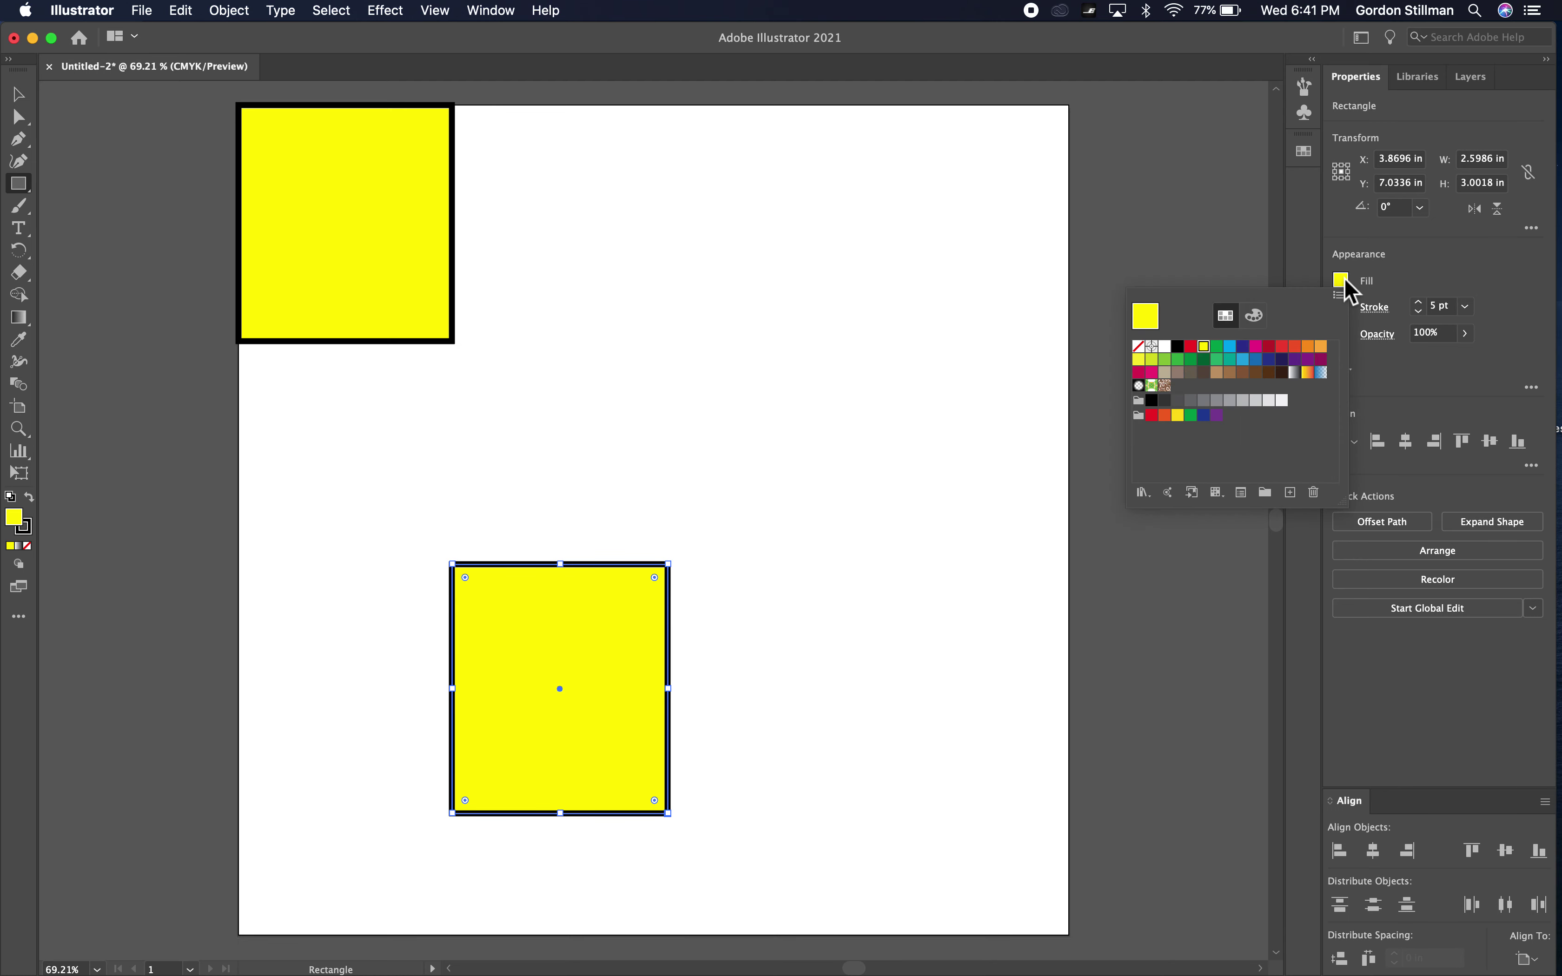
pyautogui.click(1193, 350)
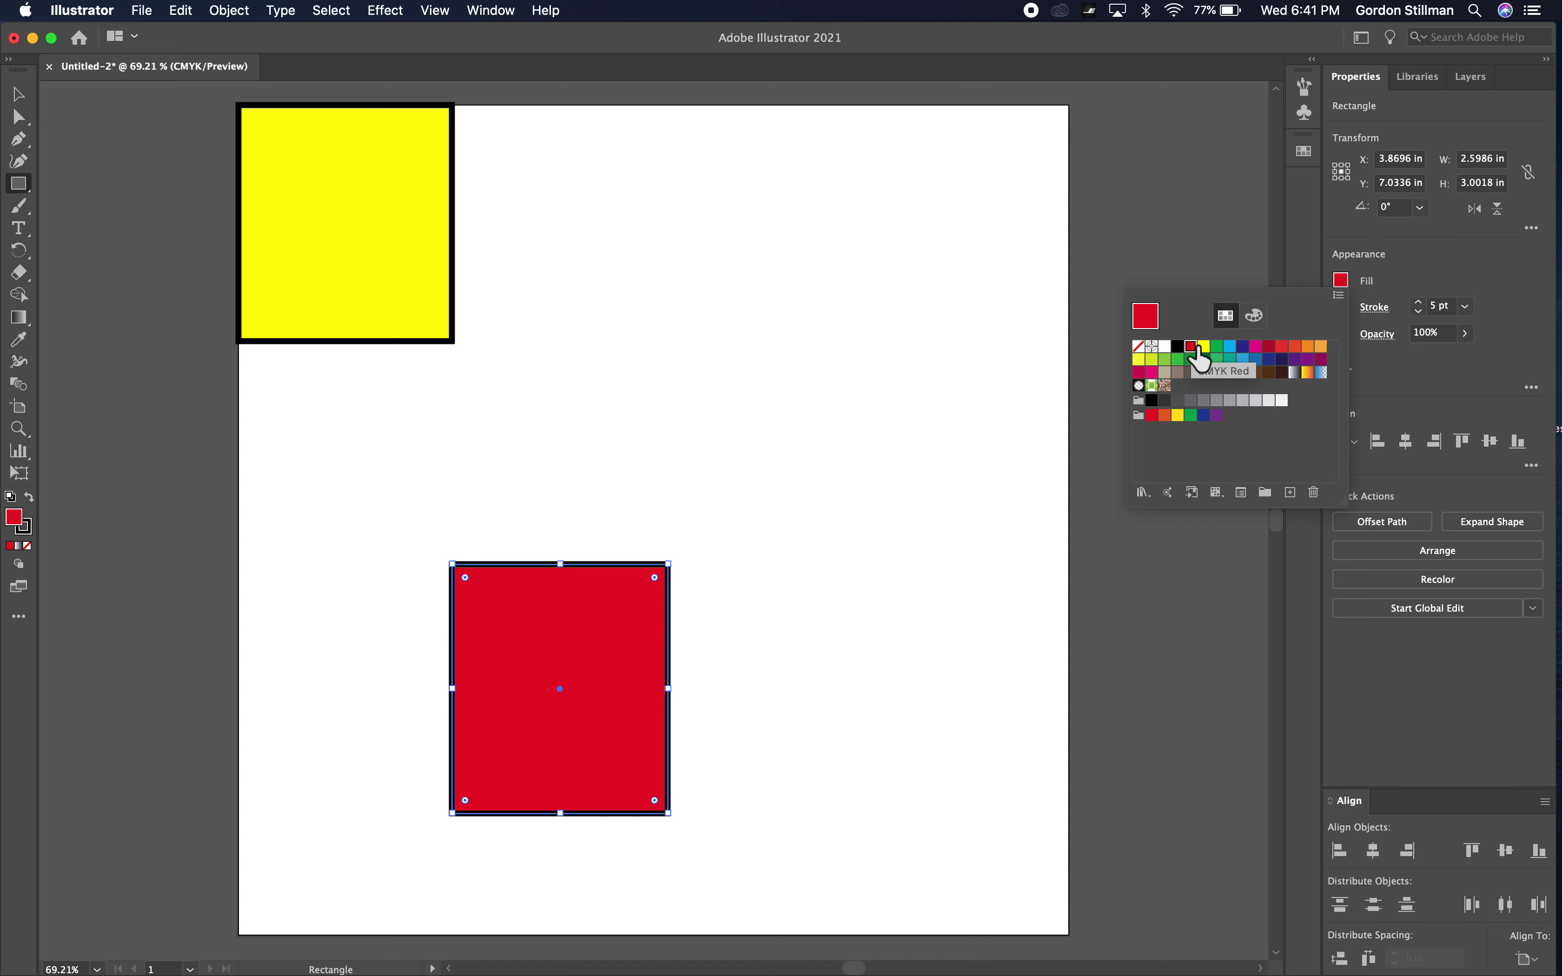
pyautogui.press('Escape')
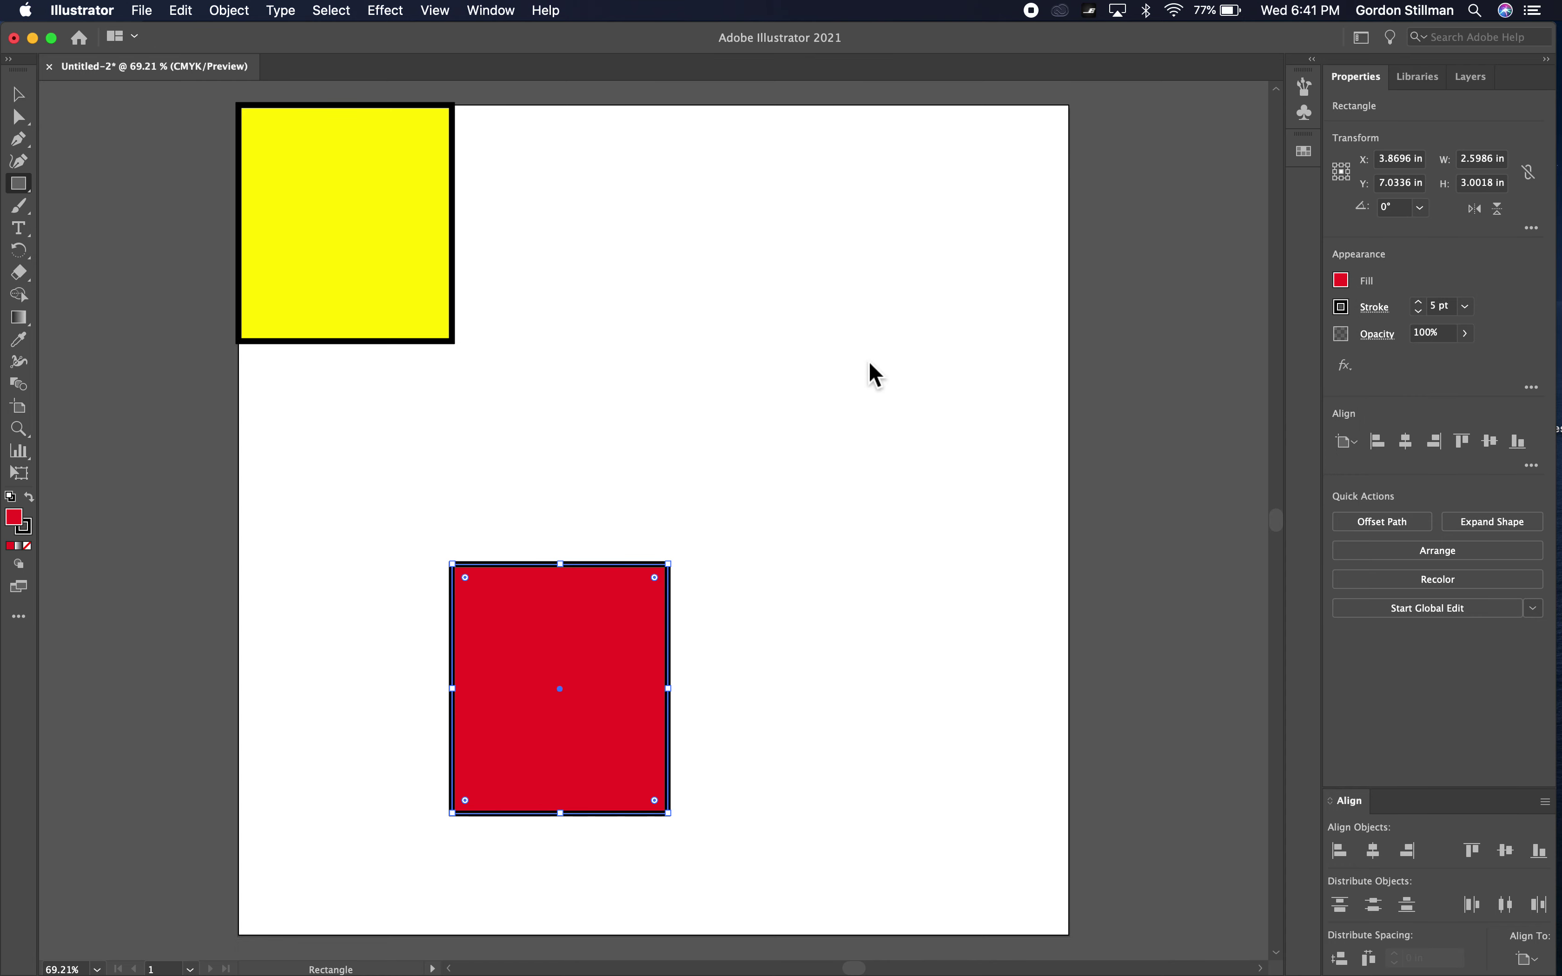
# Draw a 3.97 × 2.69 in CMYK Blue rectangle on the artboard's right side
pyautogui.moveTo(750, 343); pyautogui.dragTo(1079, 565)
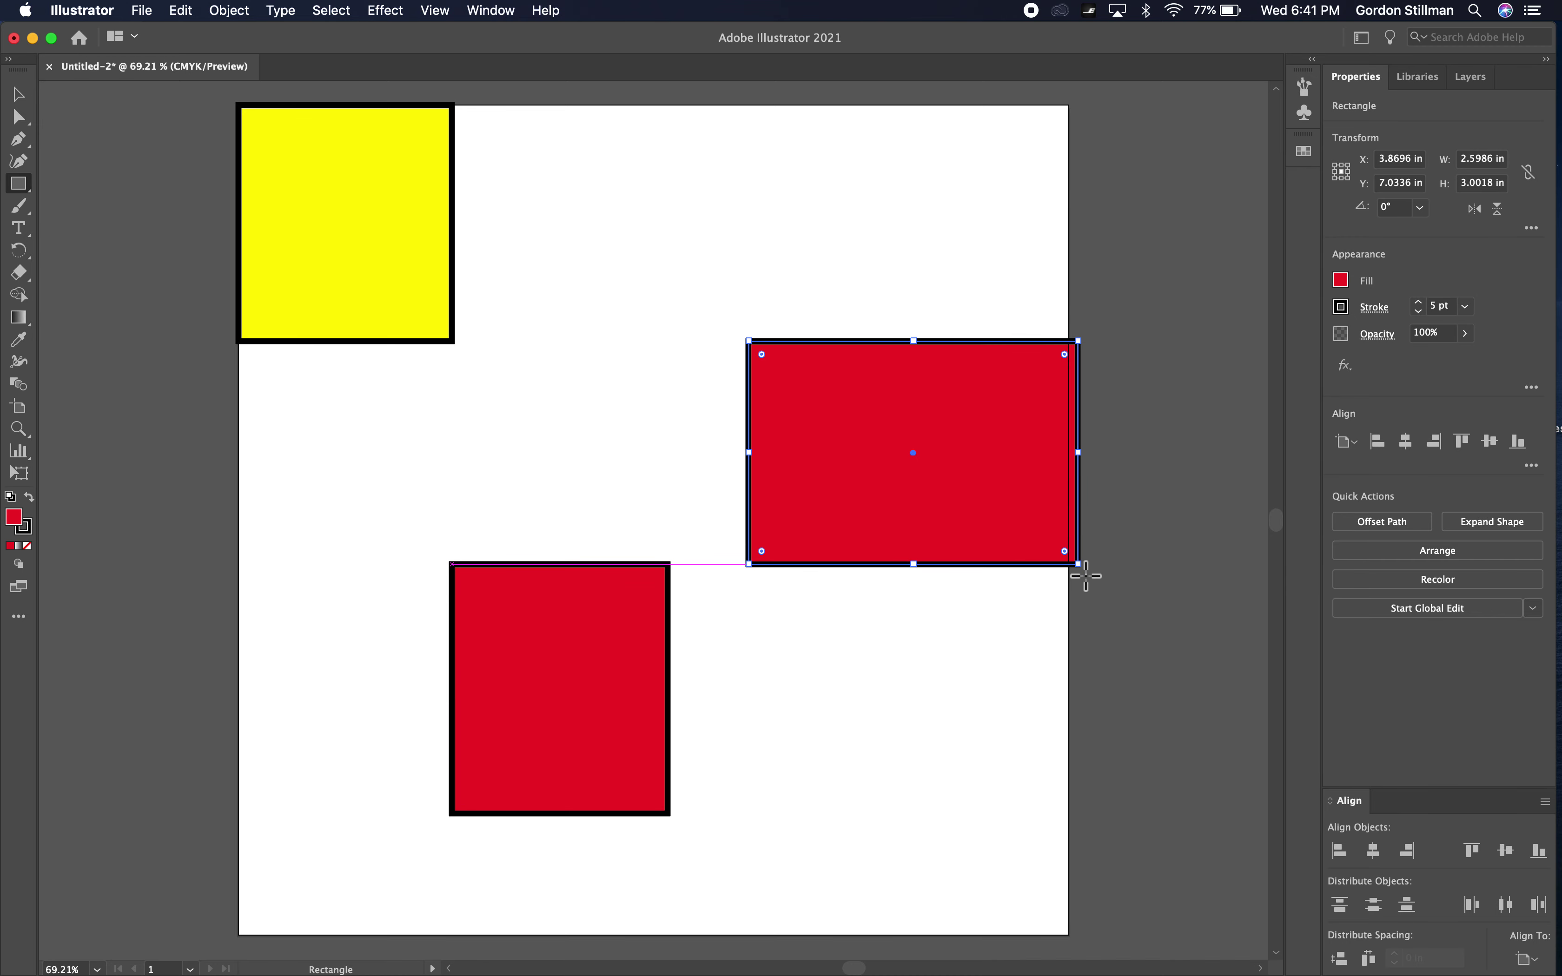
pyautogui.click(1341, 282)
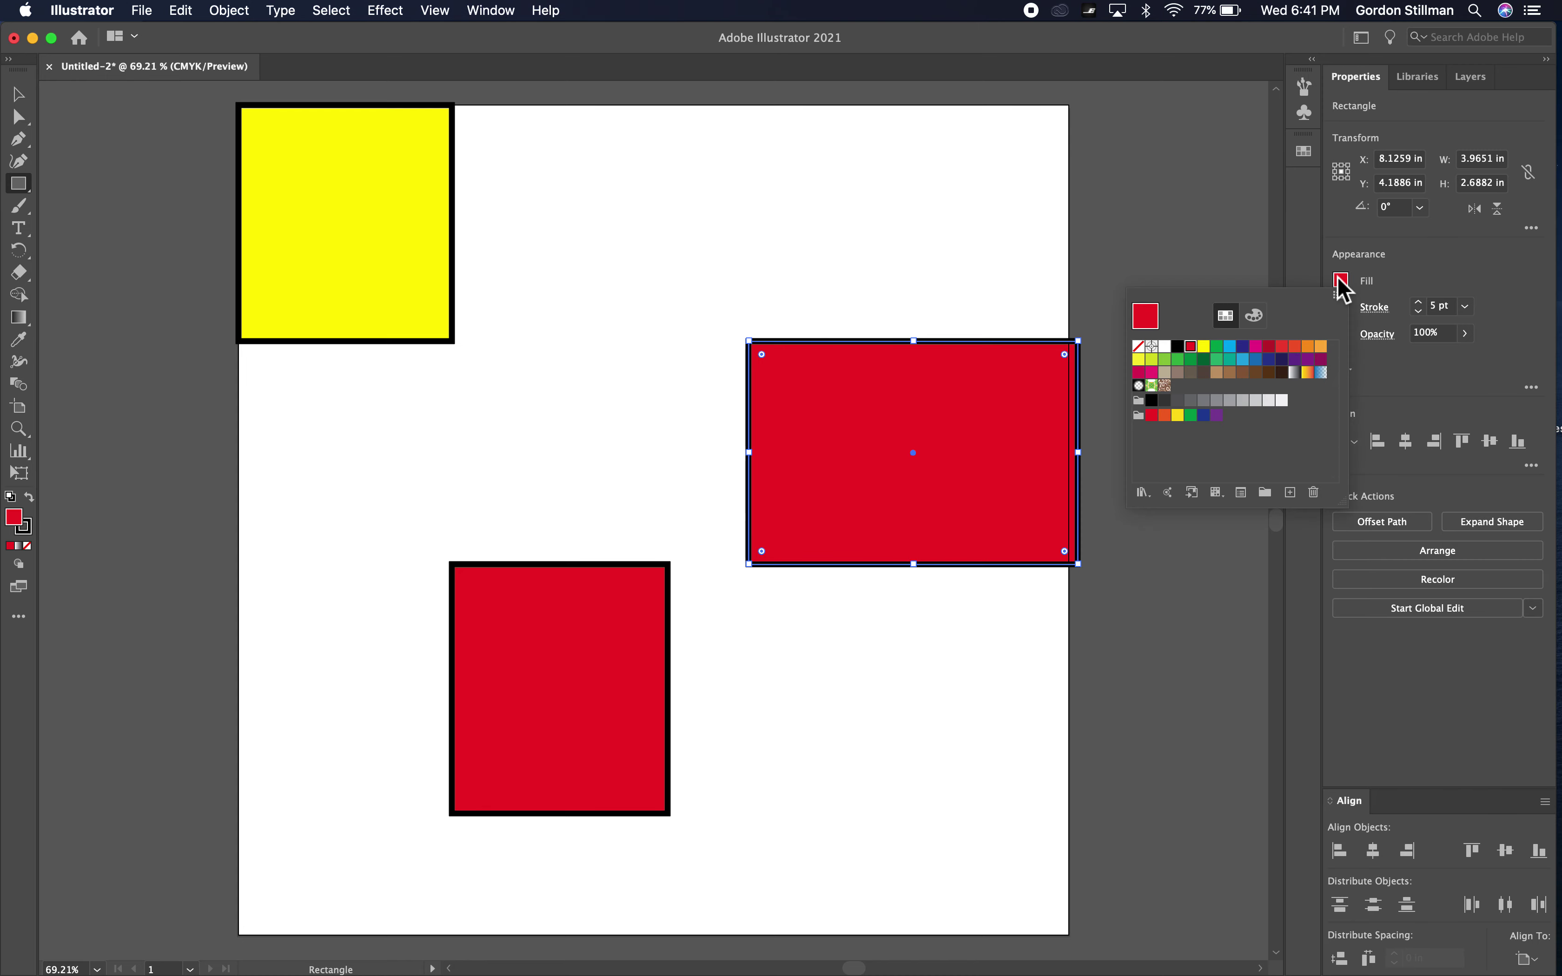
pyautogui.click(1243, 348)
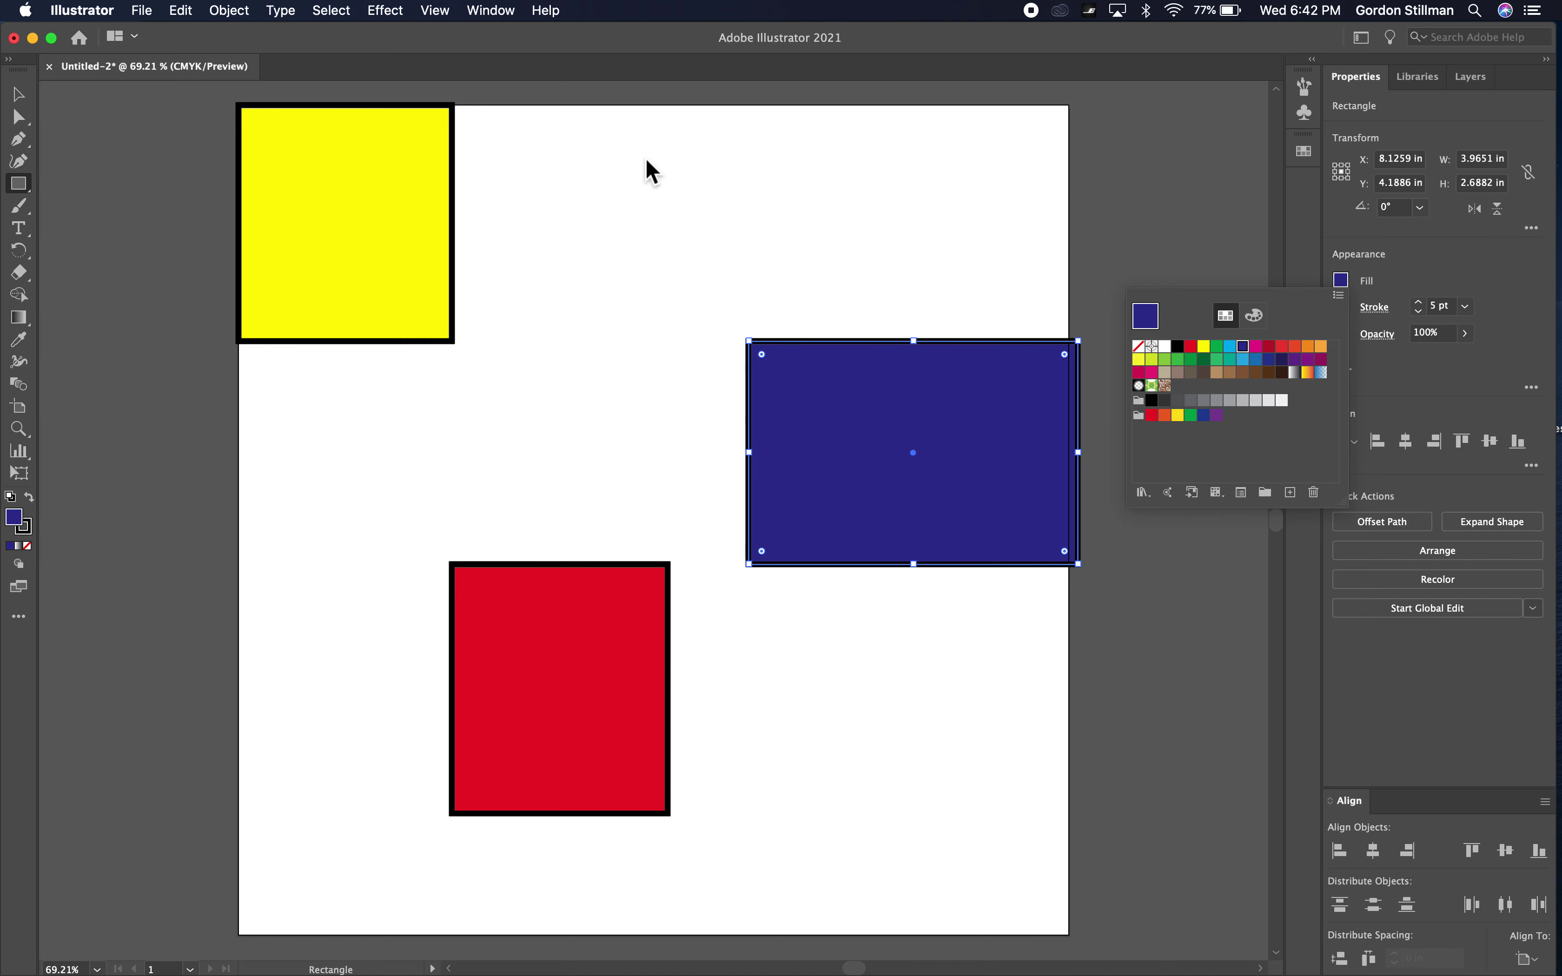
pyautogui.click(19, 189)
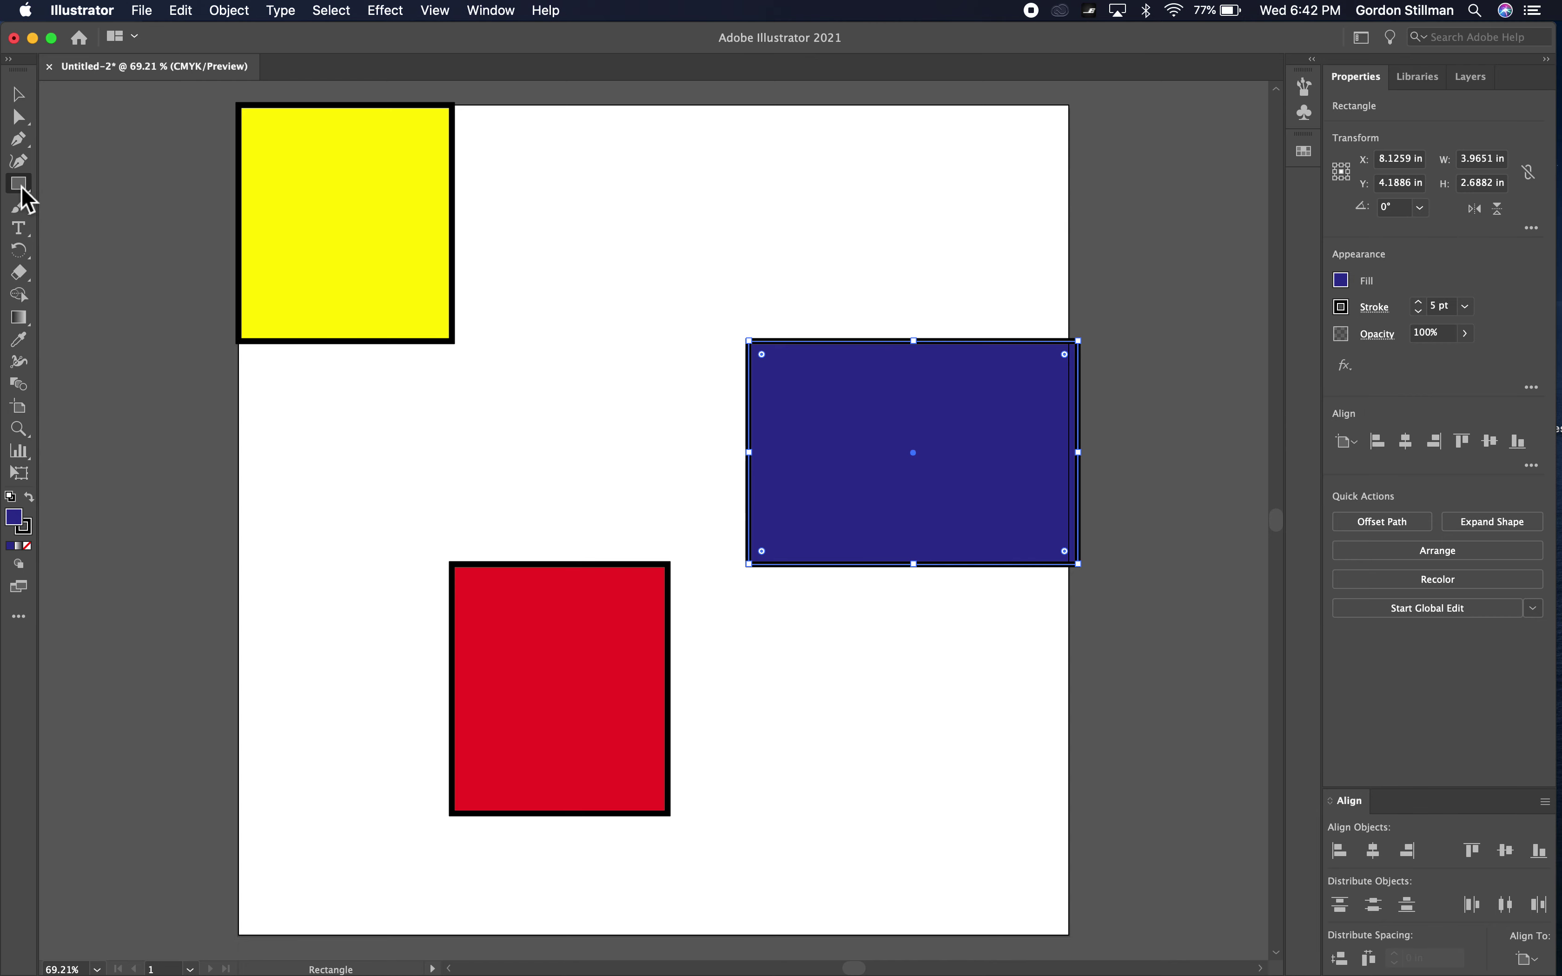
pyautogui.moveTo(21, 187); pyautogui.dragTo(125, 273)
# Draw black lines linking the yellow, red and blue rectangles and the left edge
pyautogui.click(458, 347)
pyautogui.click(819, 567)
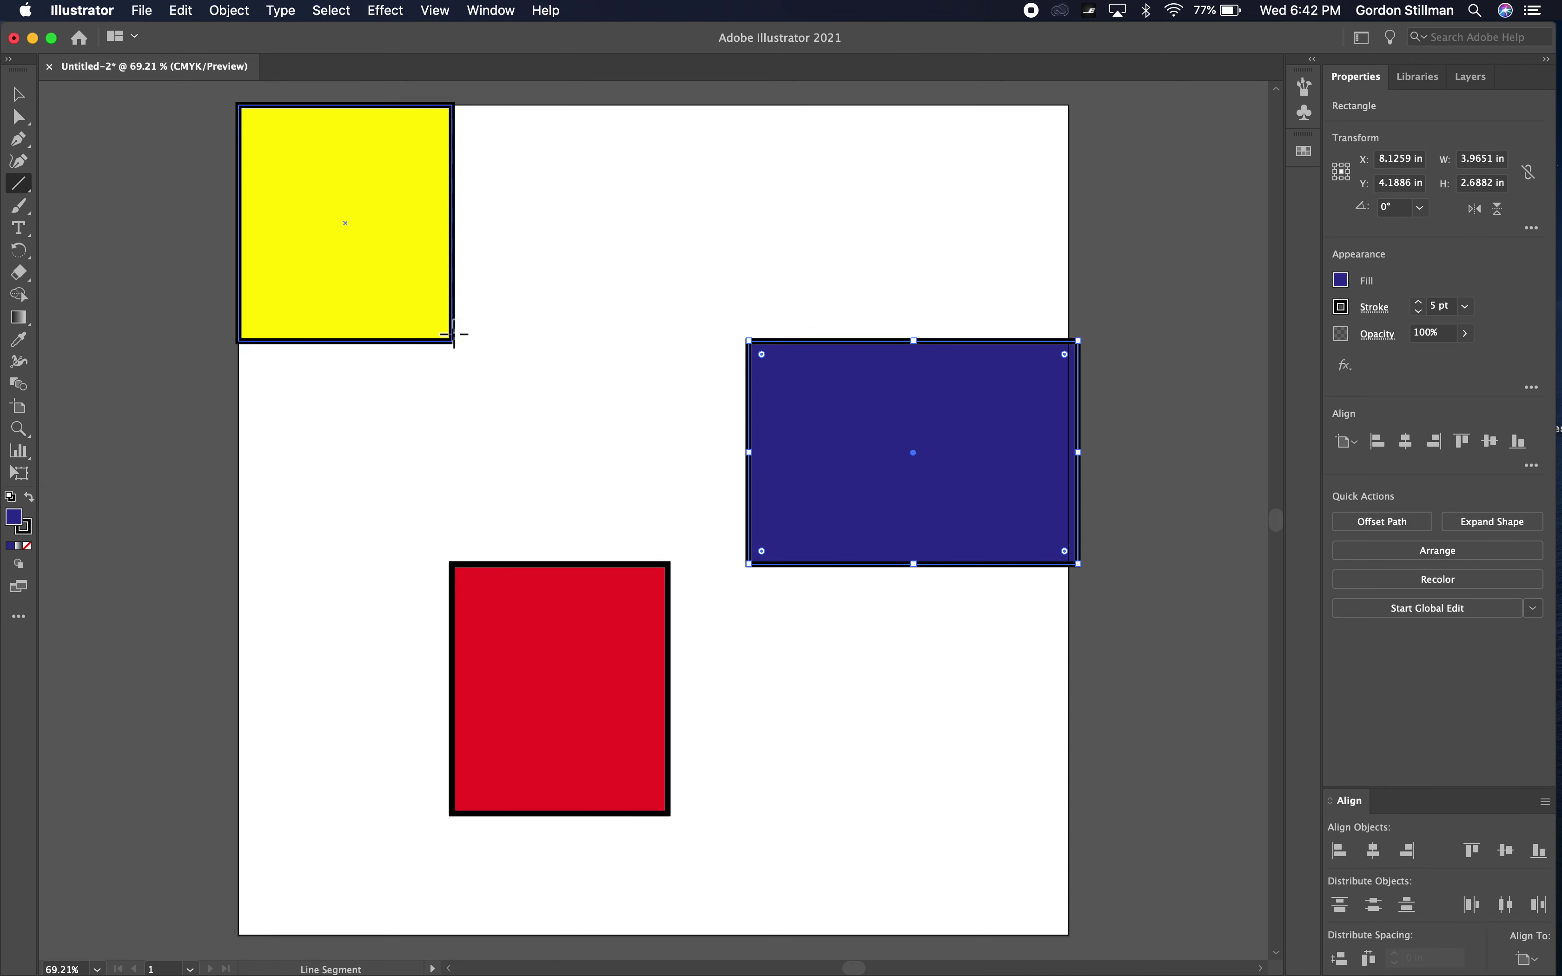
pyautogui.moveTo(460, 341); pyautogui.dragTo(748, 341)
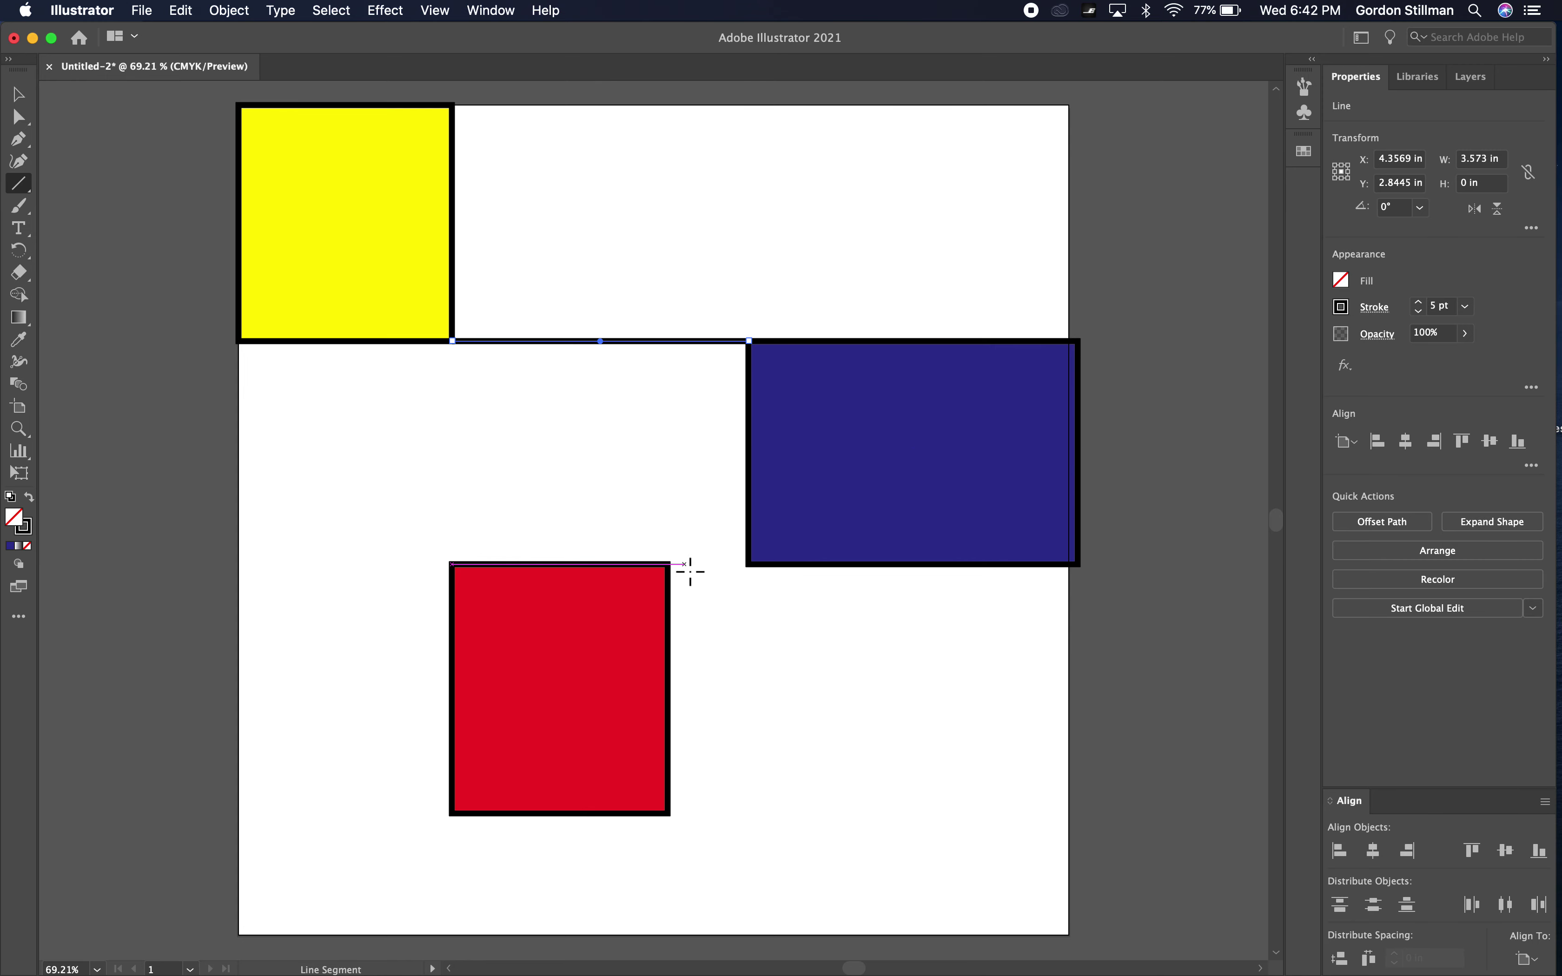
pyautogui.moveTo(671, 564); pyautogui.dragTo(751, 566)
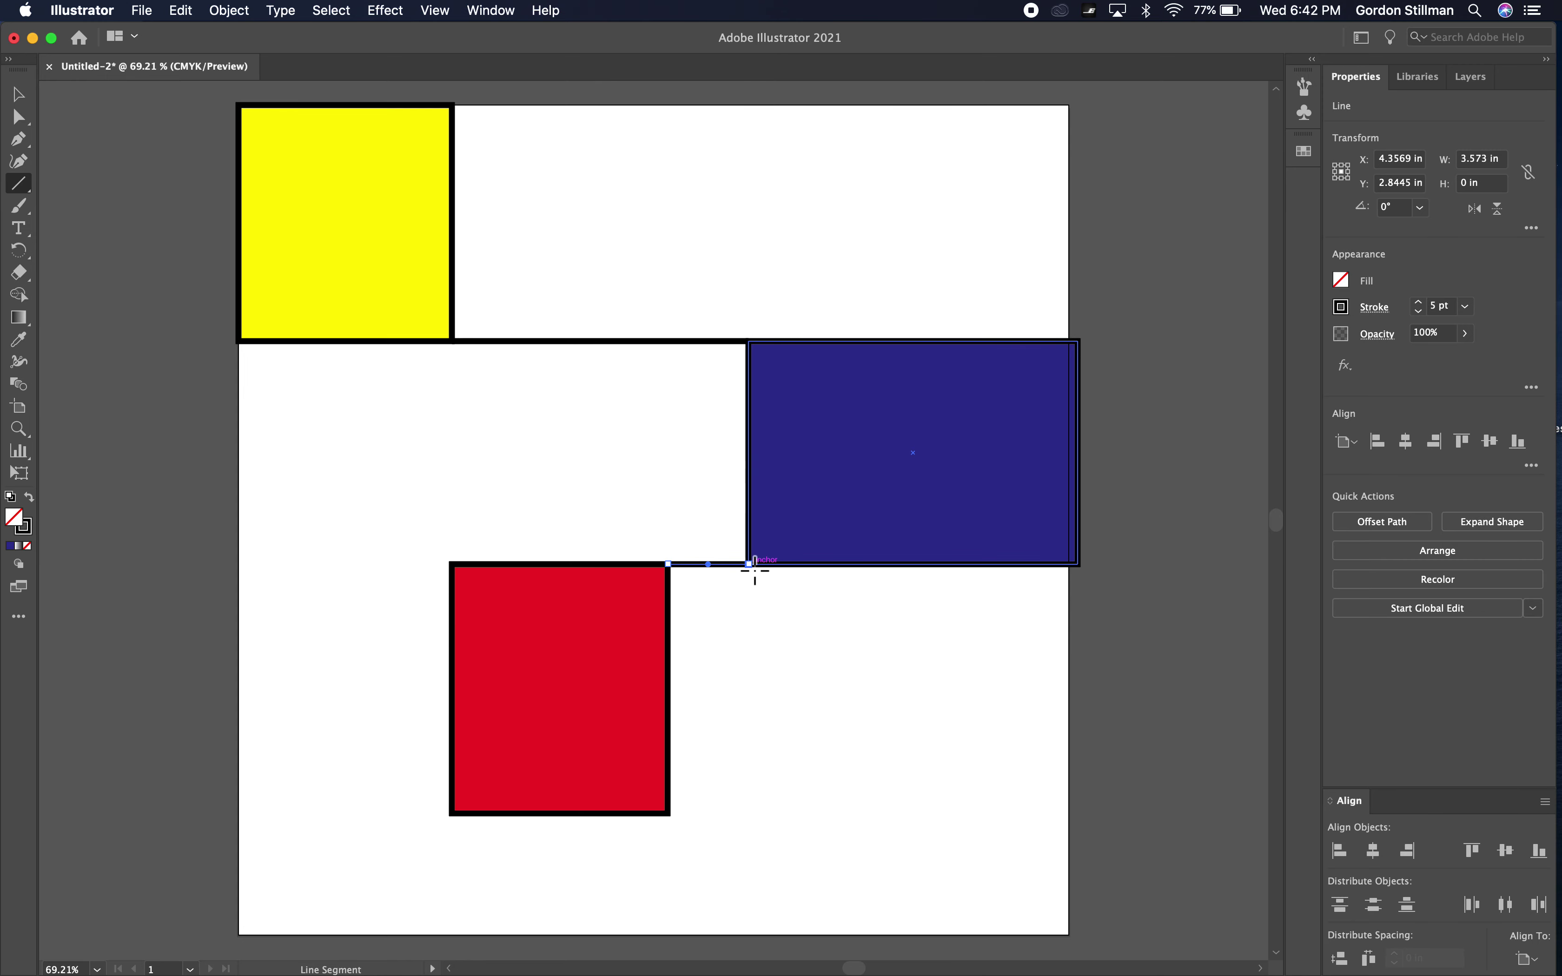
pyautogui.moveTo(451, 563); pyautogui.dragTo(452, 340)
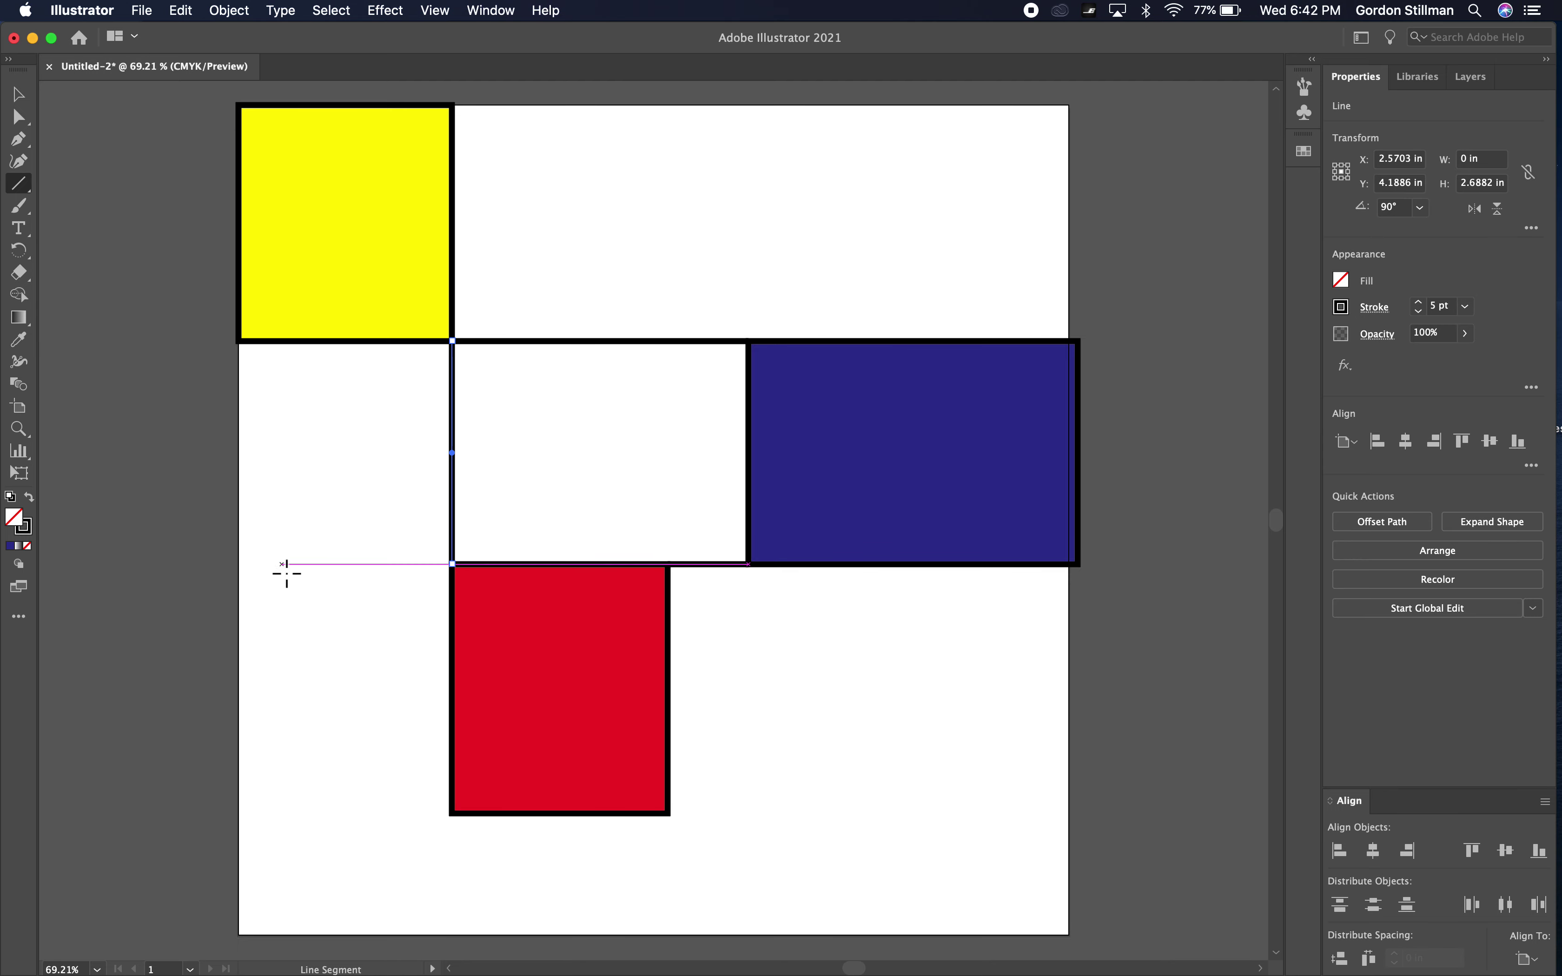
pyautogui.moveTo(245, 571); pyautogui.dragTo(461, 571)
# Add vertical lines below the rectangles and a horizontal line spanning the artboard
pyautogui.moveTo(455, 840); pyautogui.dragTo(453, 946)
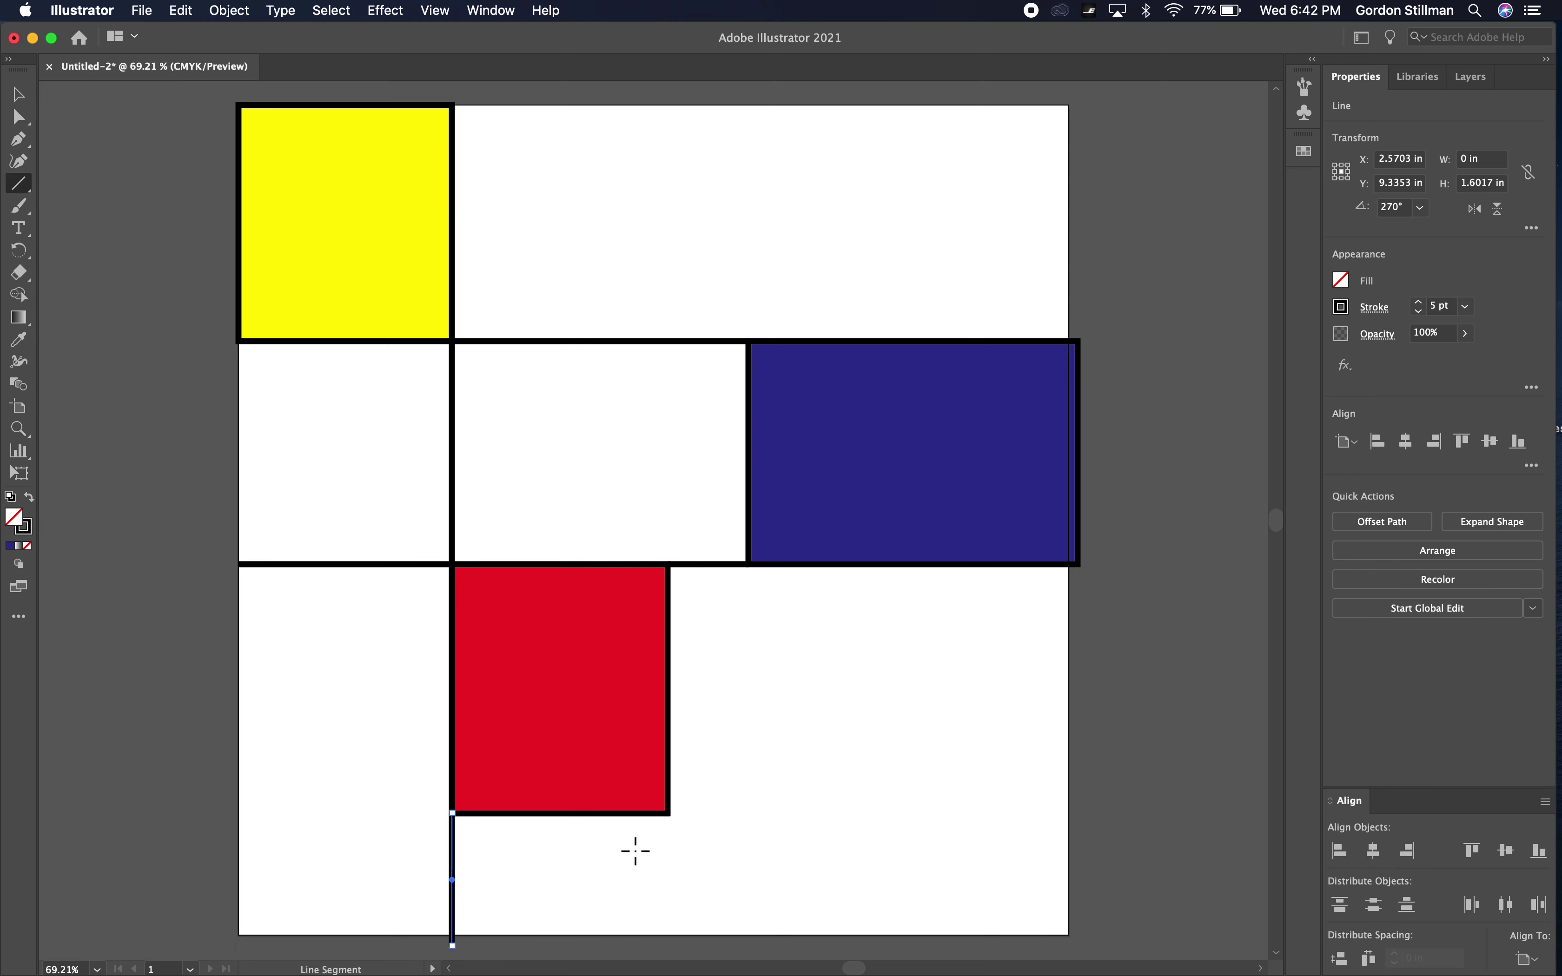
pyautogui.moveTo(677, 822); pyautogui.dragTo(675, 953)
pyautogui.moveTo(750, 342); pyautogui.dragTo(755, 241)
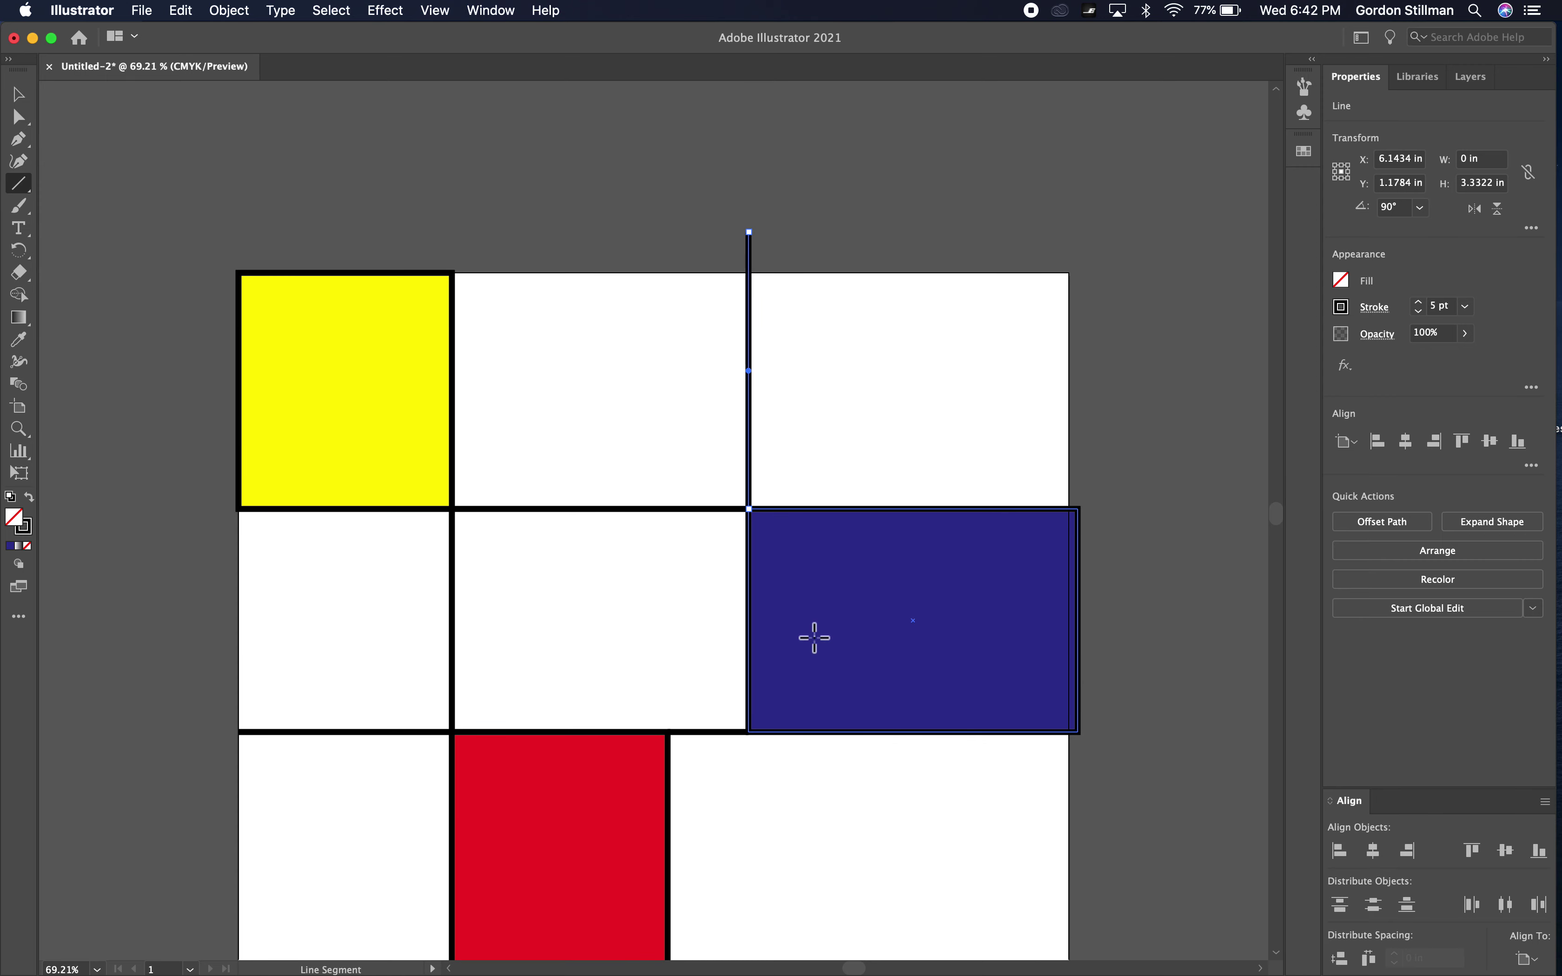
pyautogui.scroll(-5, 813, 634)
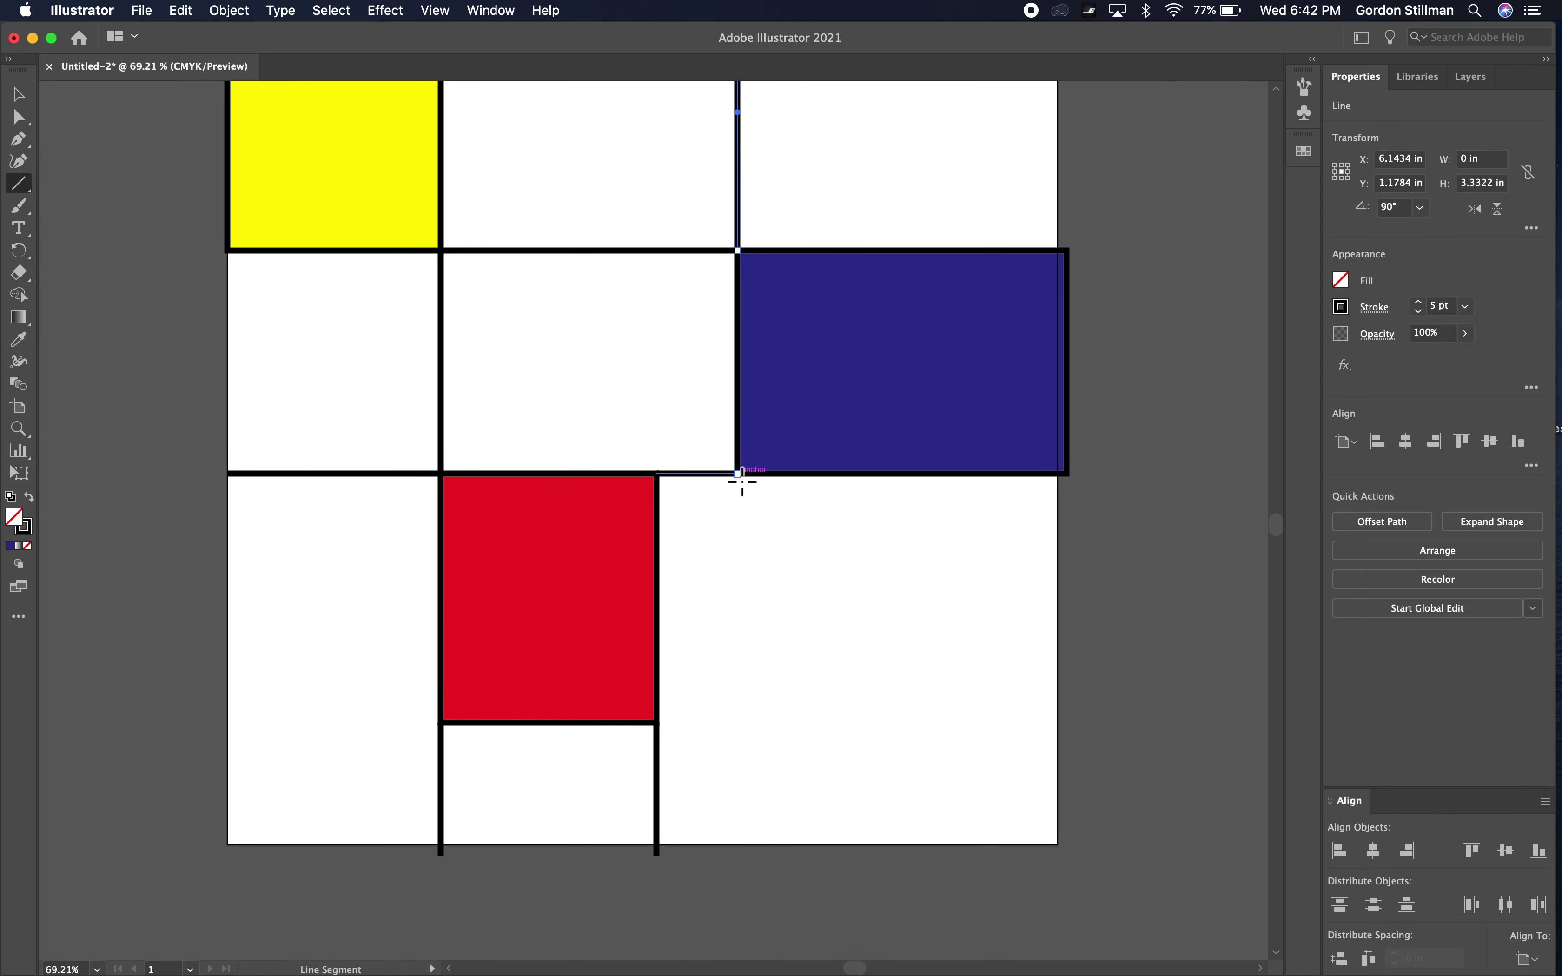
pyautogui.moveTo(745, 483); pyautogui.dragTo(747, 870)
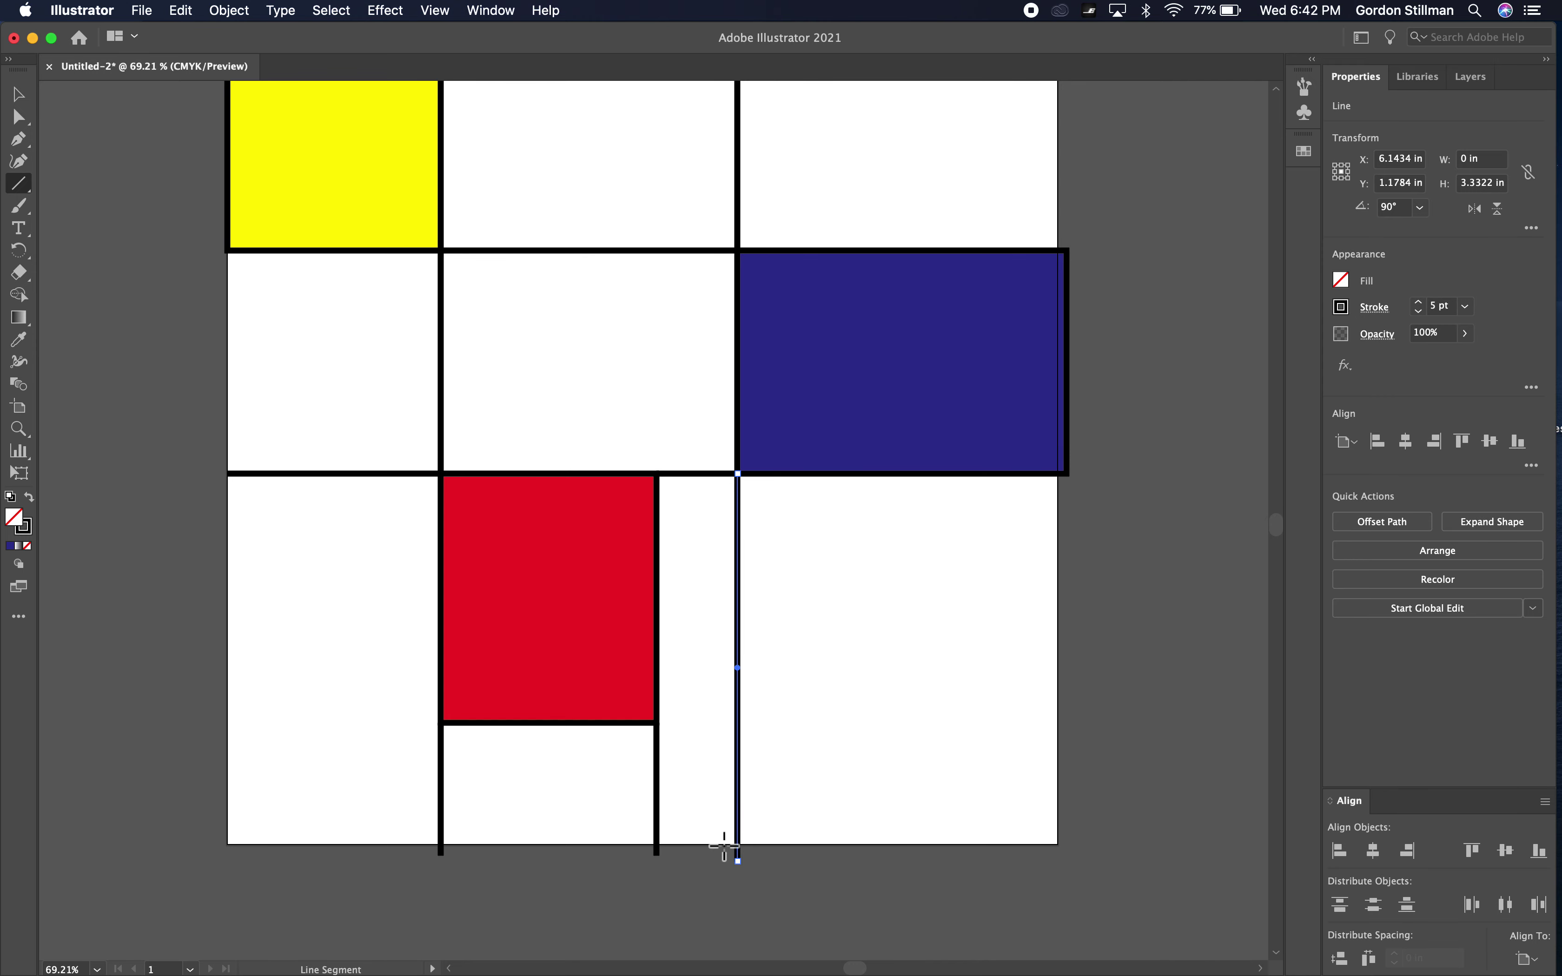
pyautogui.moveTo(665, 732); pyautogui.dragTo(1102, 732)
pyautogui.moveTo(445, 730); pyautogui.dragTo(212, 724)
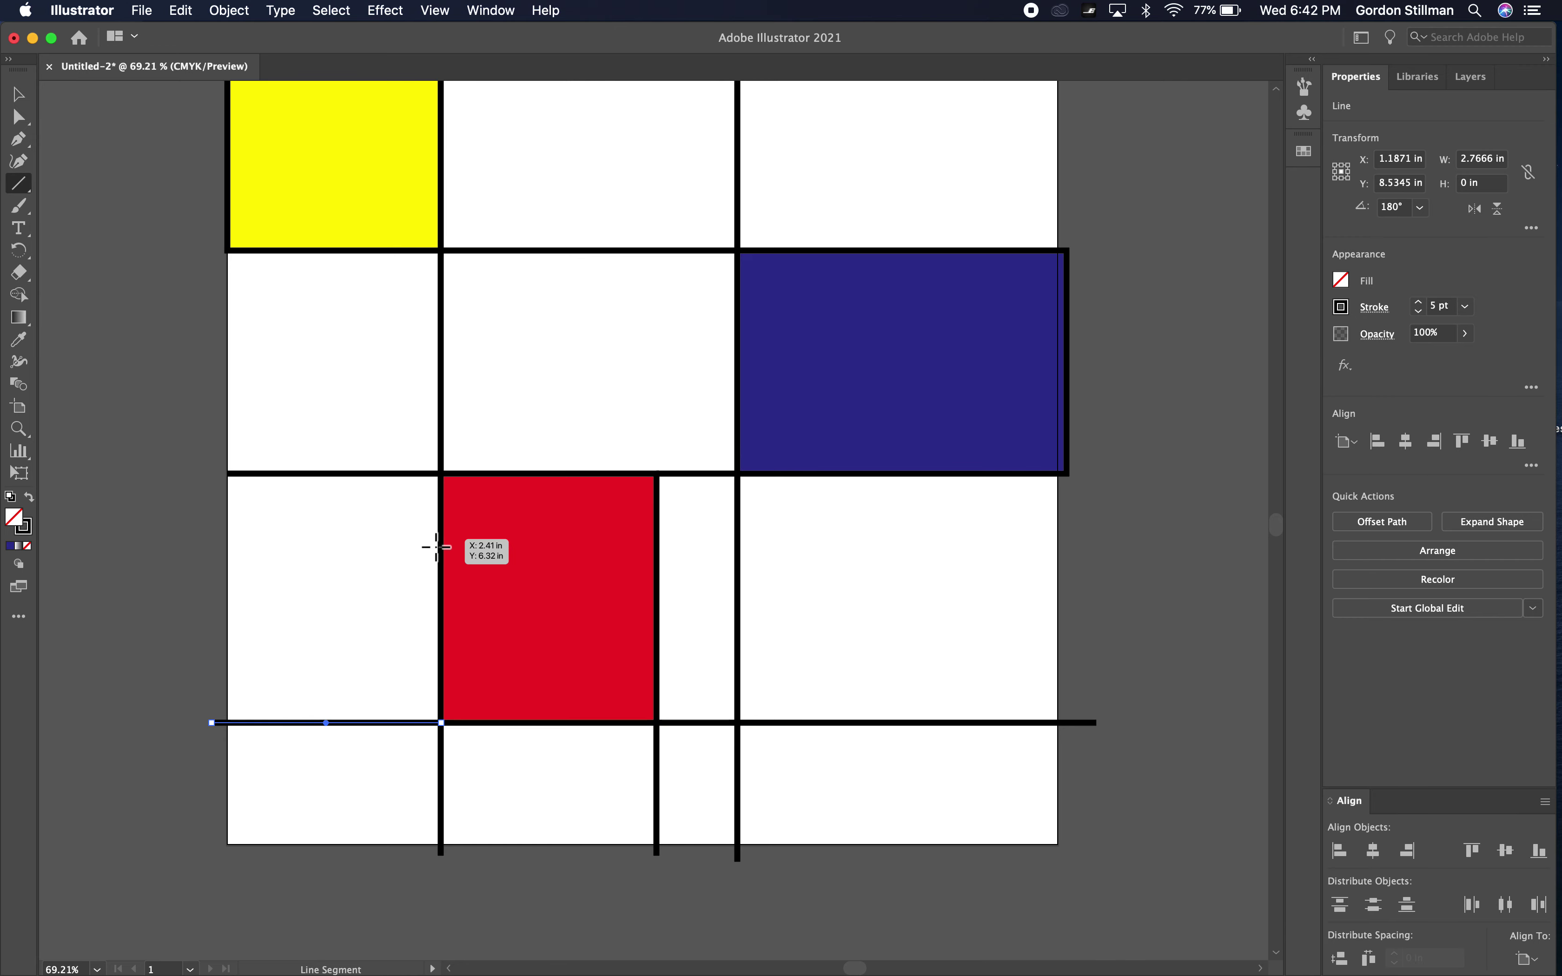
pyautogui.scroll(3, 437, 547)
pyautogui.hscroll(-2, 437, 548)
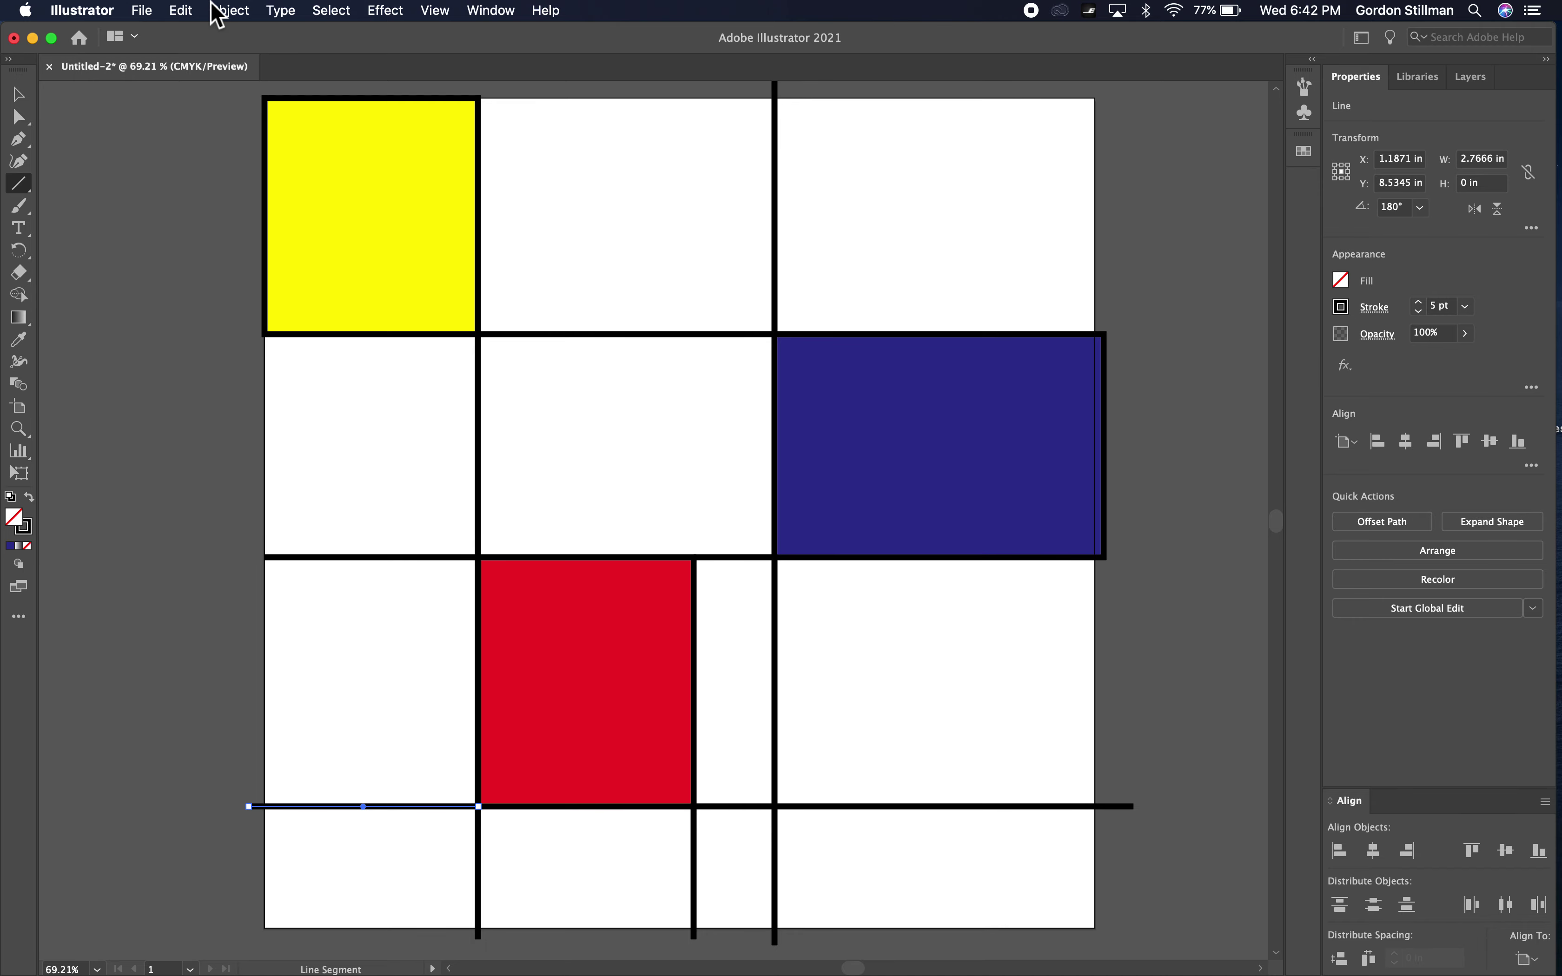
# Save as mondrian_inspired_poster.ai in Documents, accepting the Illustrator 2020 options
pyautogui.click(143, 10)
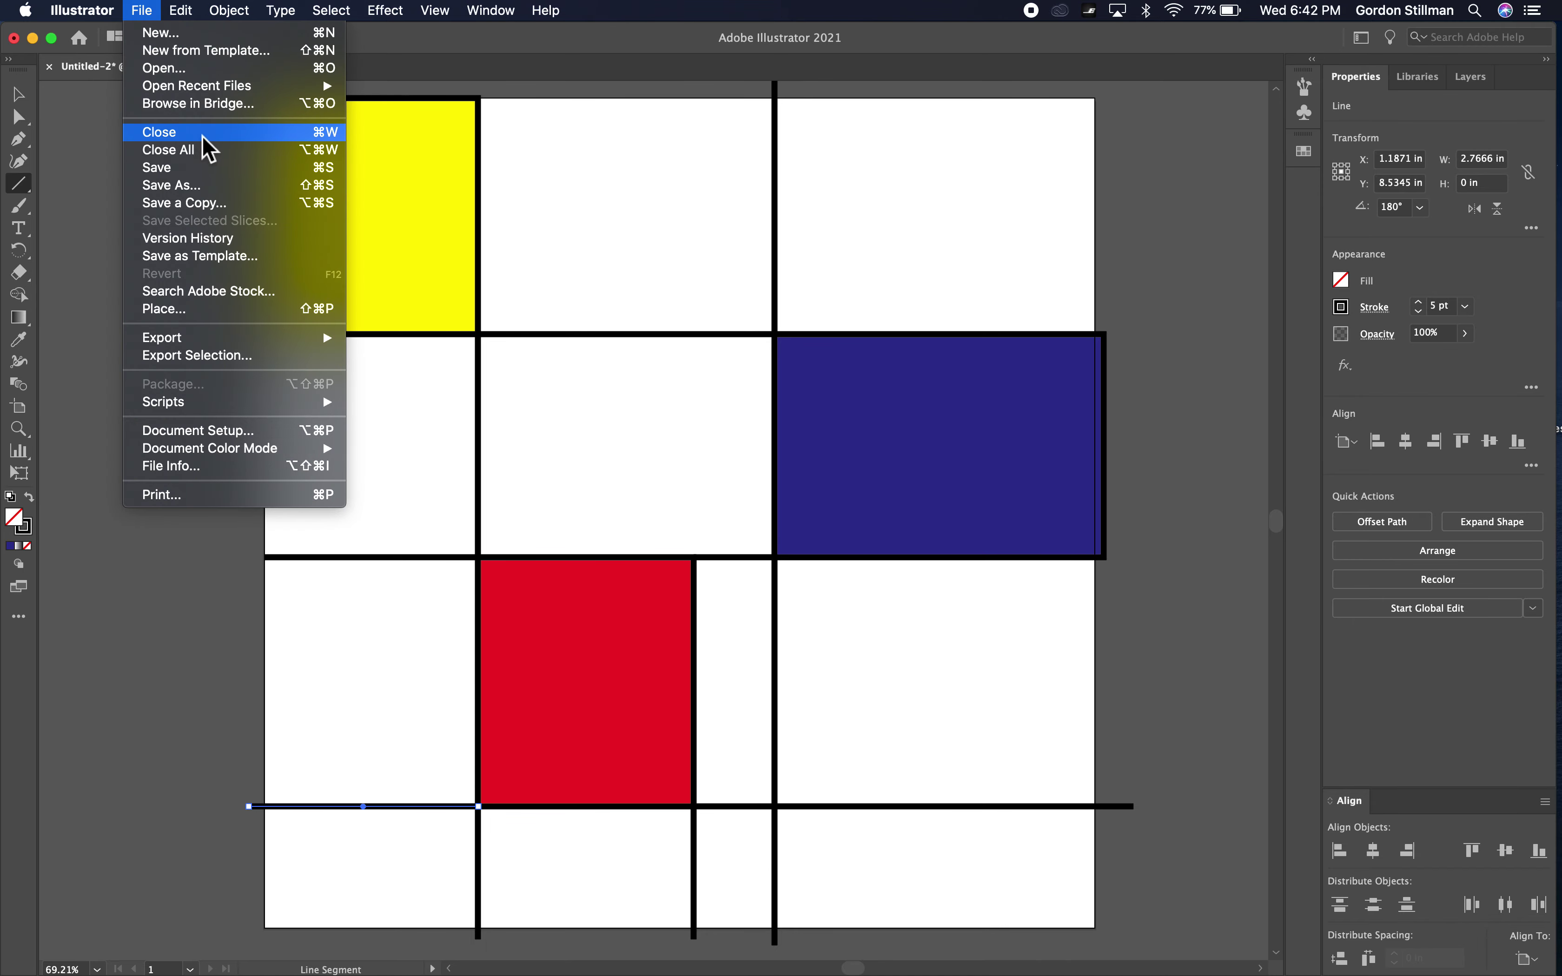
pyautogui.click(215, 167)
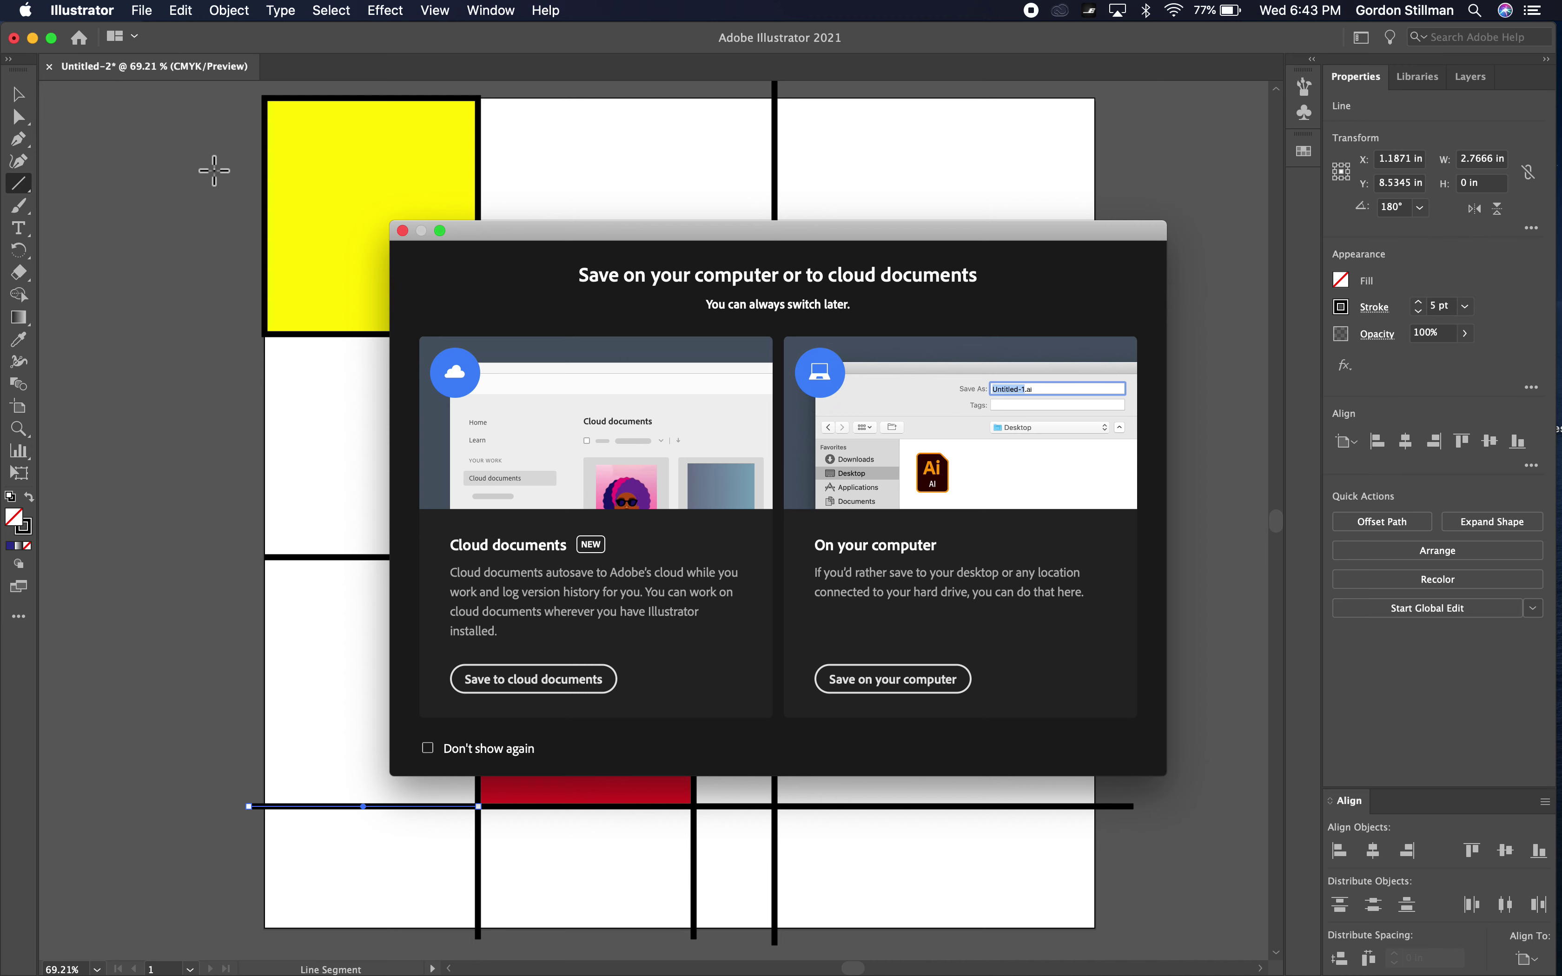
pyautogui.click(913, 684)
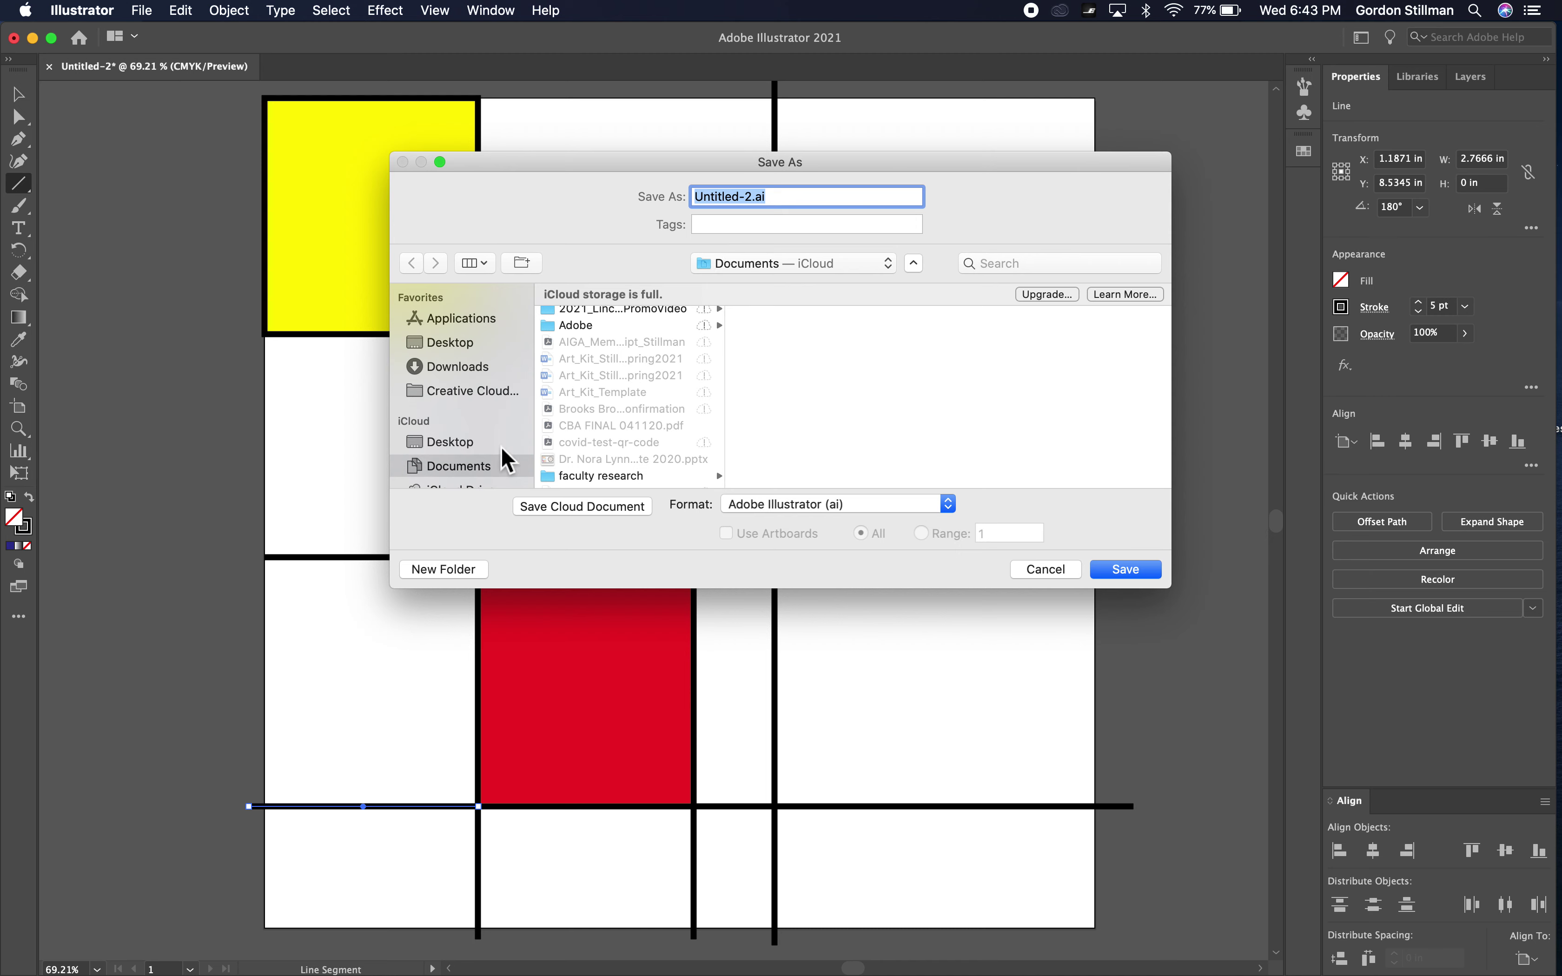
pyautogui.scroll(2, 589, 407)
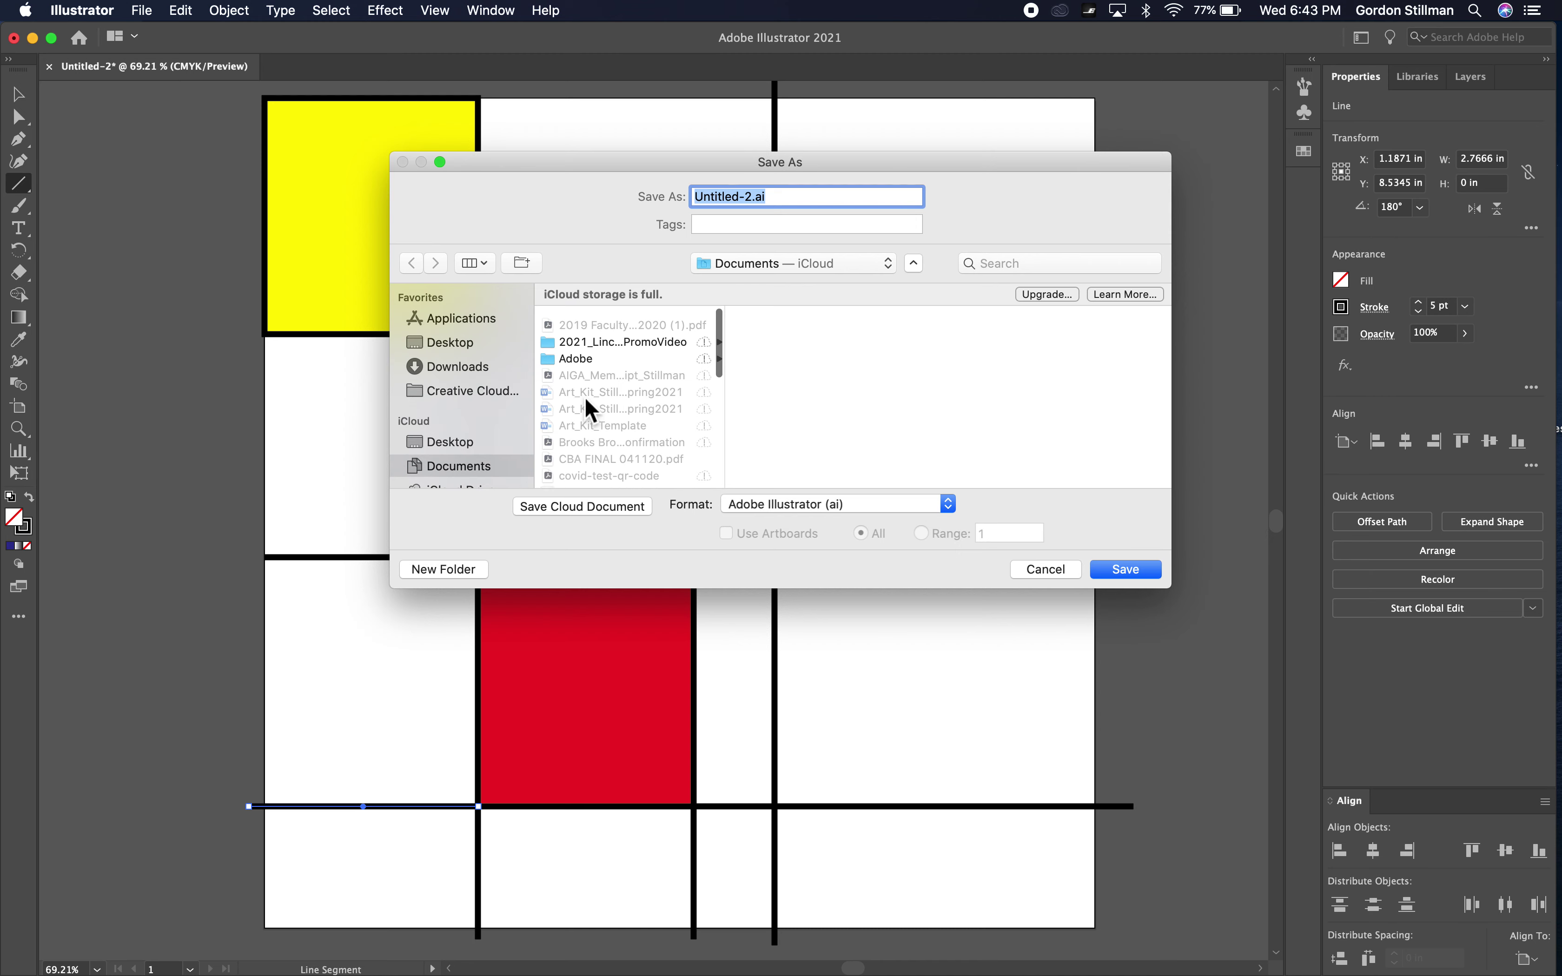
pyautogui.scroll(-1, 589, 409)
pyautogui.moveTo(752, 197); pyautogui.dragTo(684, 201)
pyautogui.write('mondrian_inspired_poster')
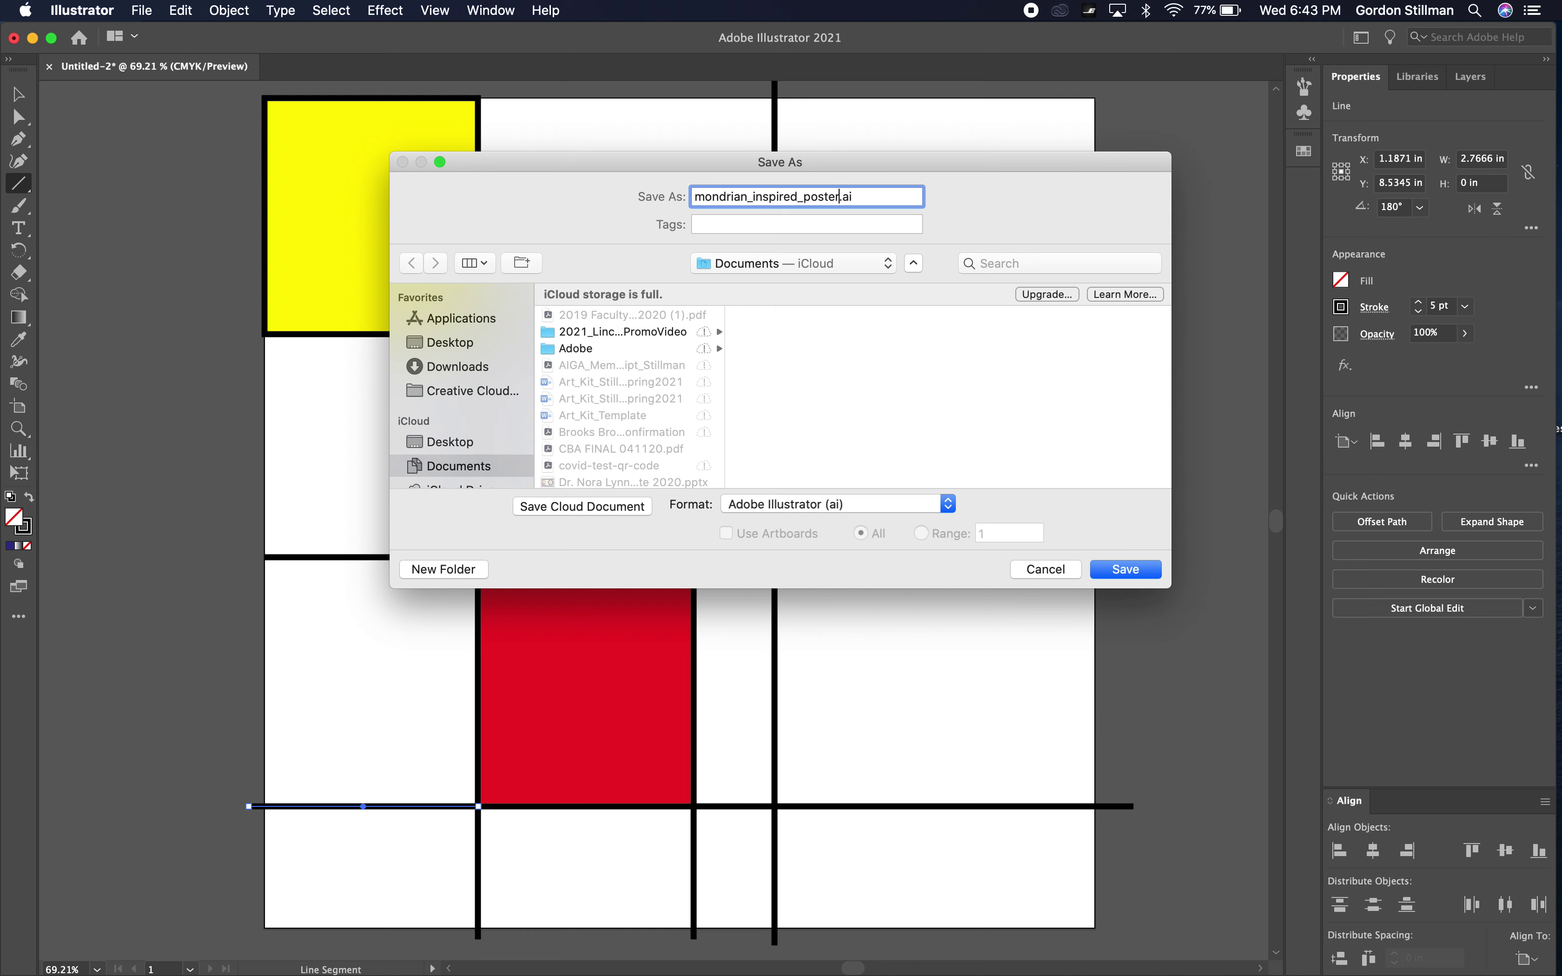
pyautogui.click(1128, 568)
pyautogui.click(1017, 742)
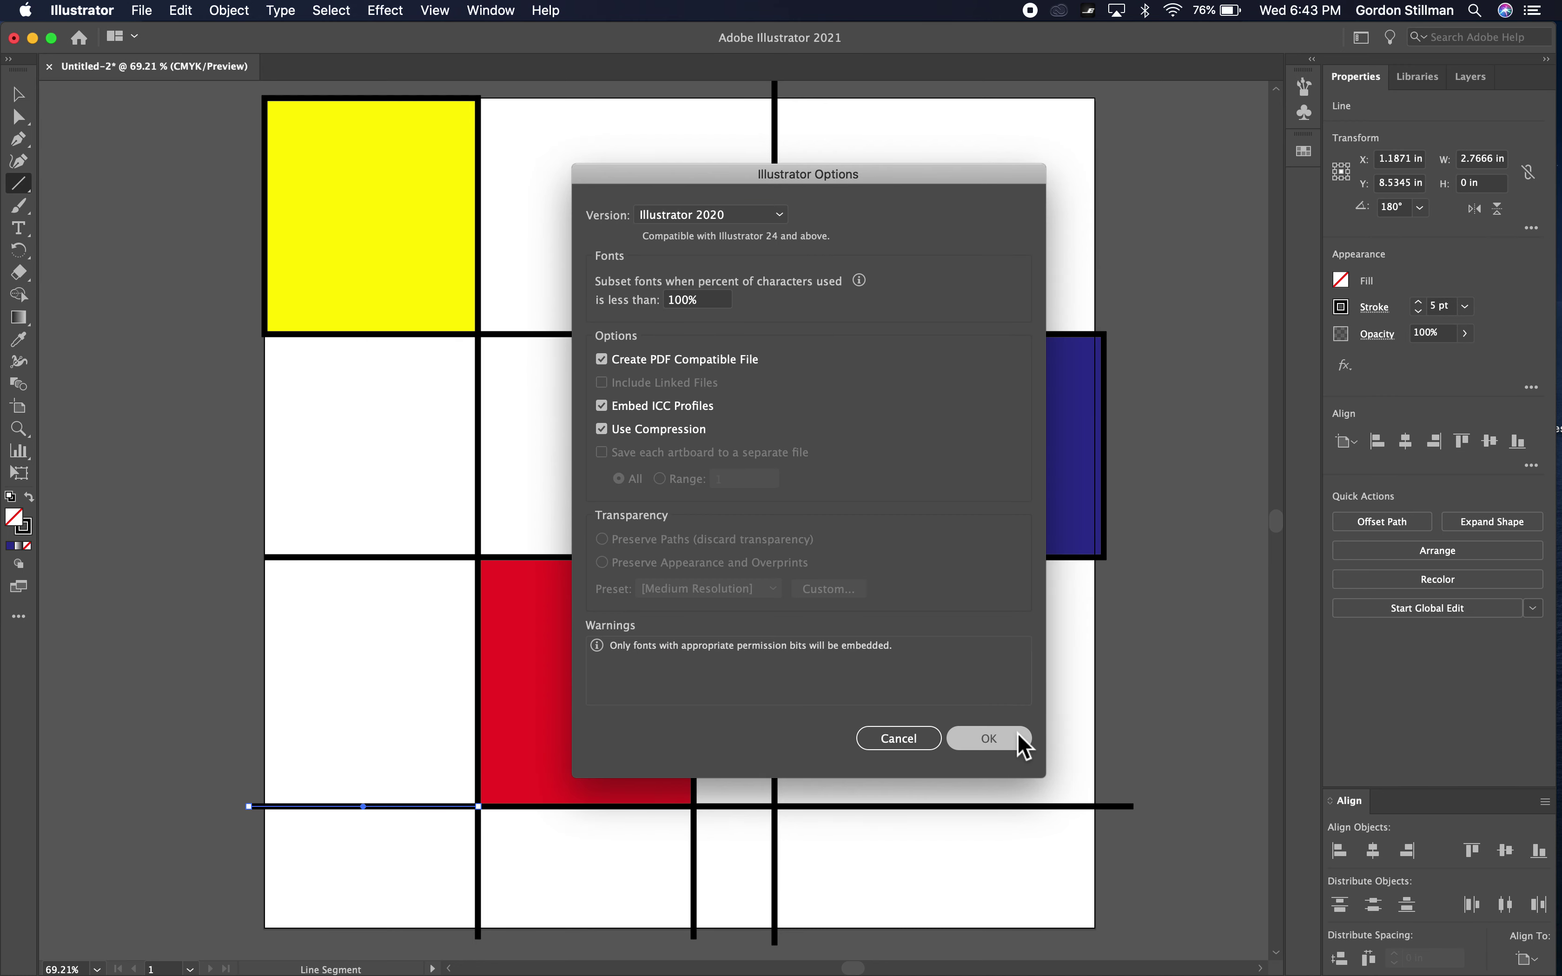